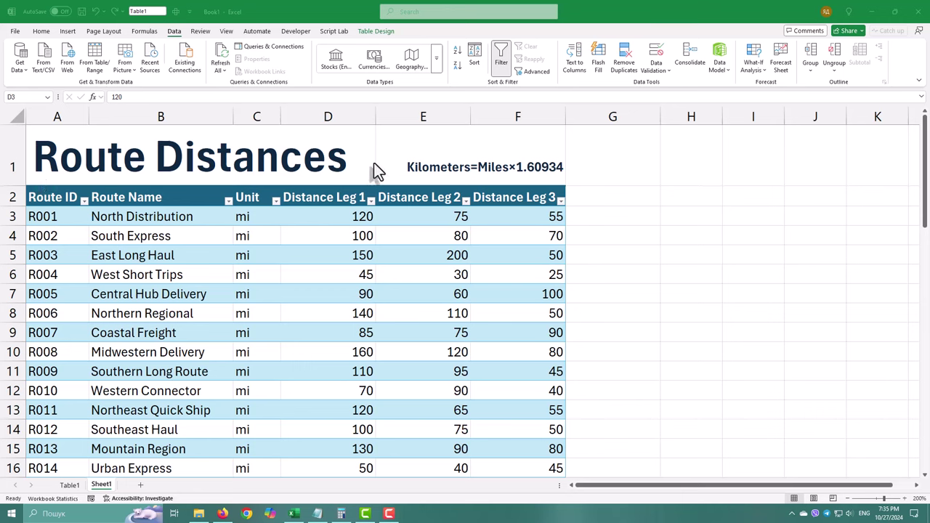
- Inspect the first route's Route ID, name, unit and Distance Leg 1–3 values in the table
left_click(342, 217)
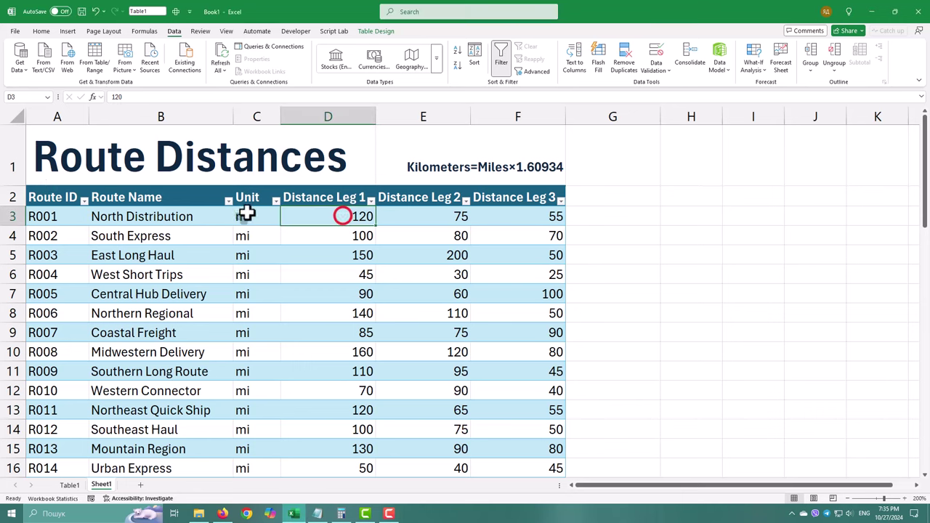
left_click(53, 218)
left_click(134, 215)
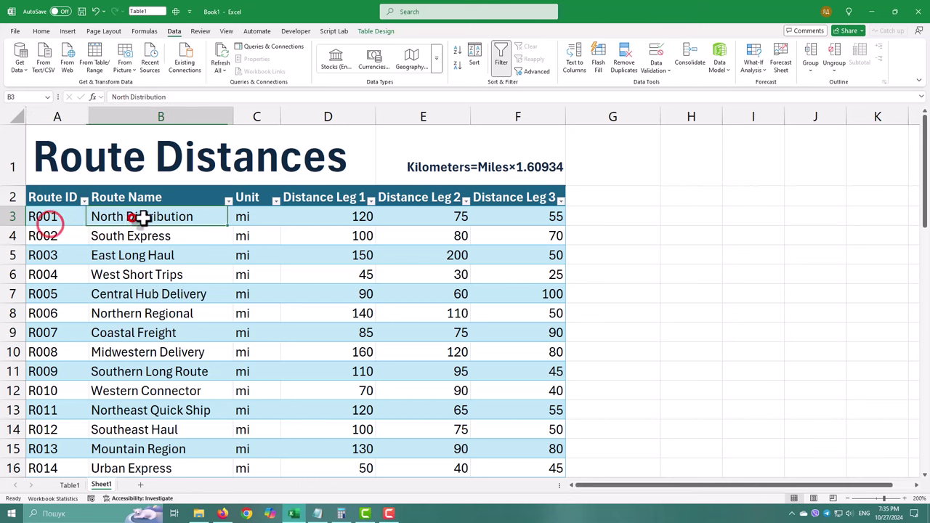
left_click(257, 216)
left_click(326, 215)
left_click(421, 215)
left_click(524, 213)
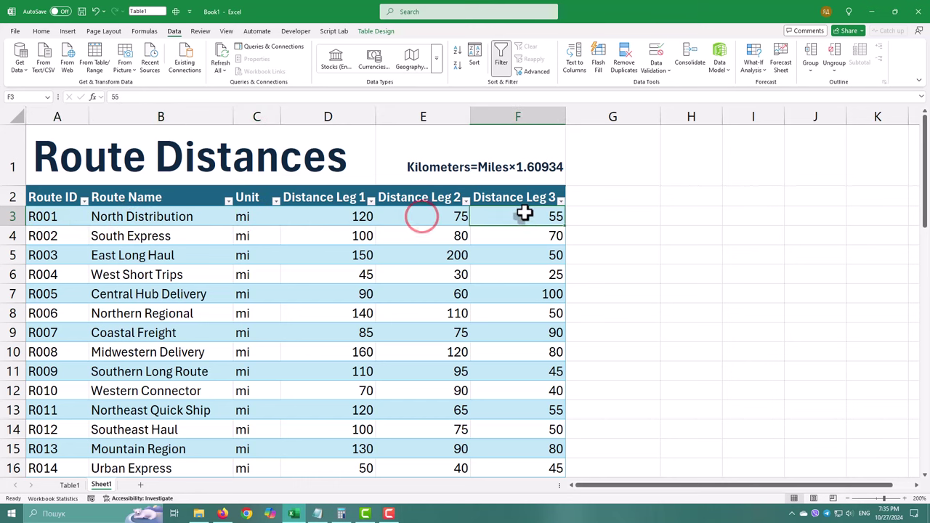
left_click_drag(298, 210, 512, 426)
scroll(436, 269, "up", 2)
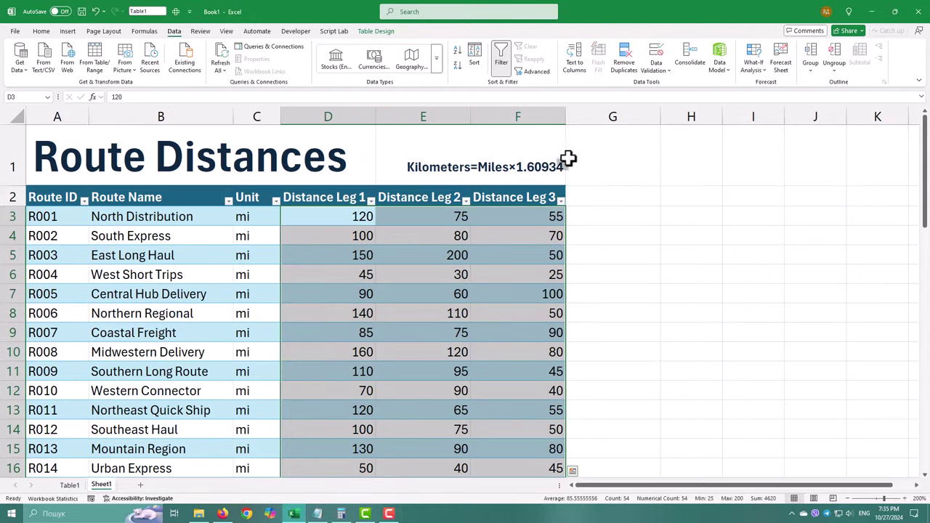
- Check the Unit column's values without filtering, then load the Route Distances table into Power Query
left_click(250, 229)
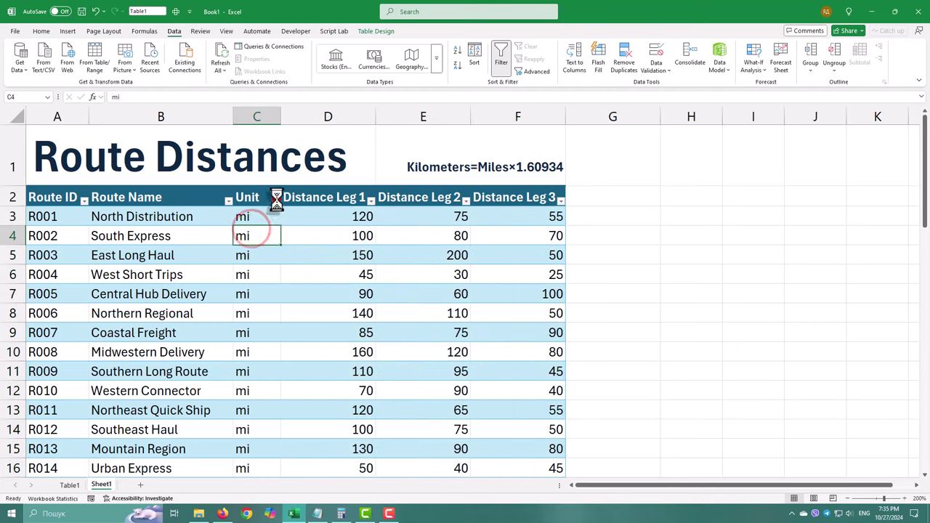
left_click(275, 201)
left_click(378, 261)
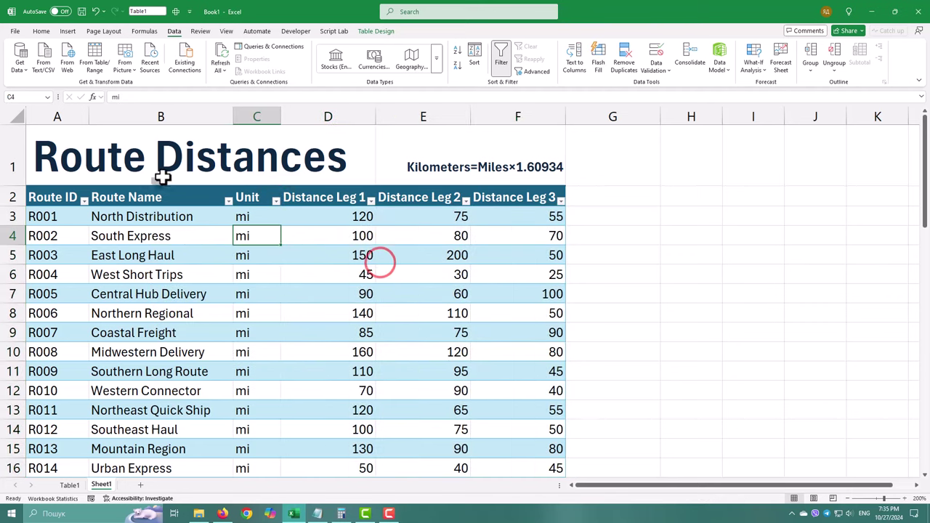
left_click(102, 67)
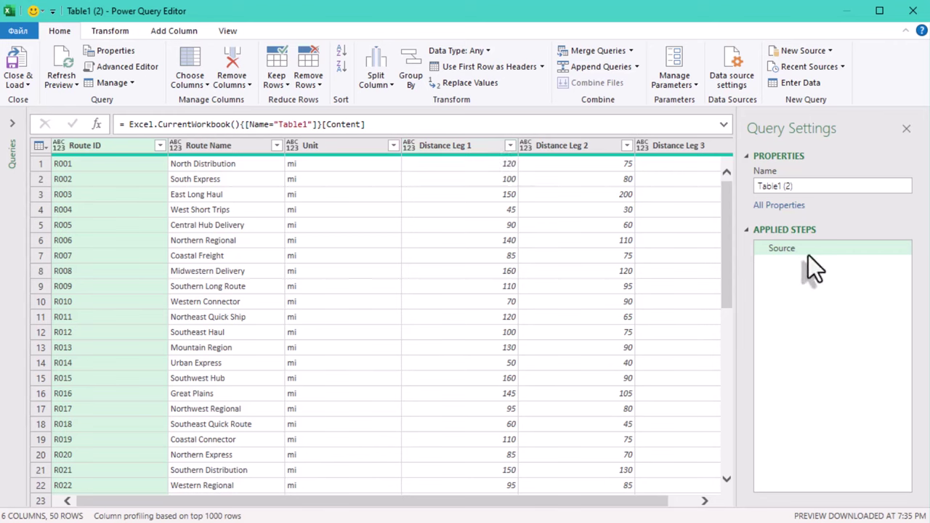
- Insert a step after Source with = Table.ColumnNames(Source) and review the resulting names list
right_click(776, 247)
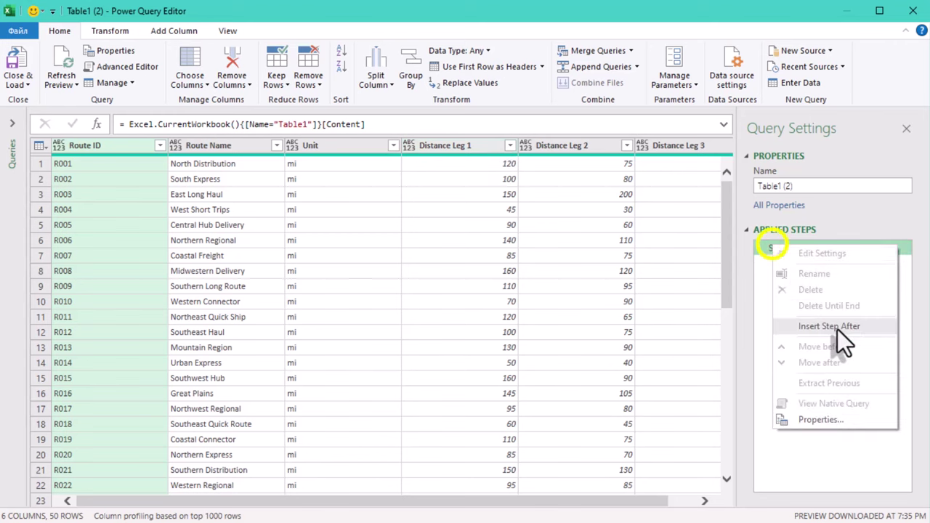
left_click(829, 326)
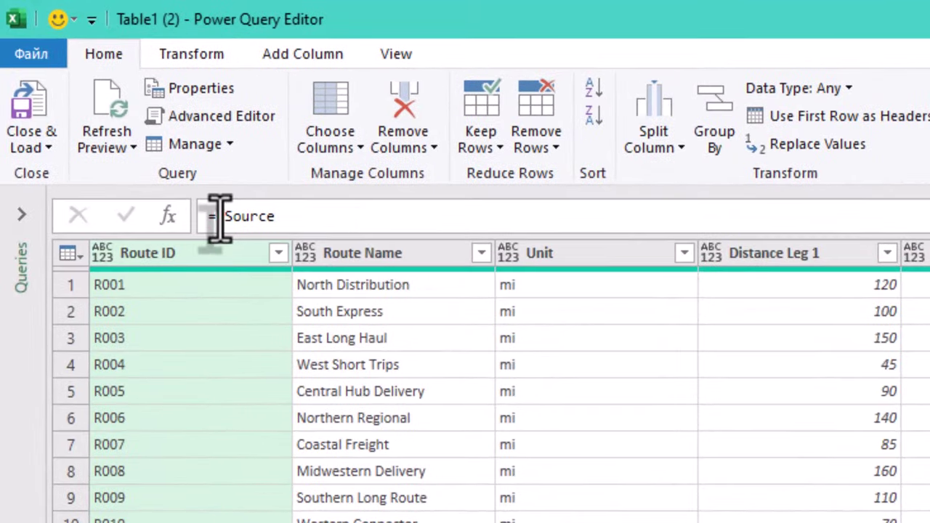
left_click(220, 217)
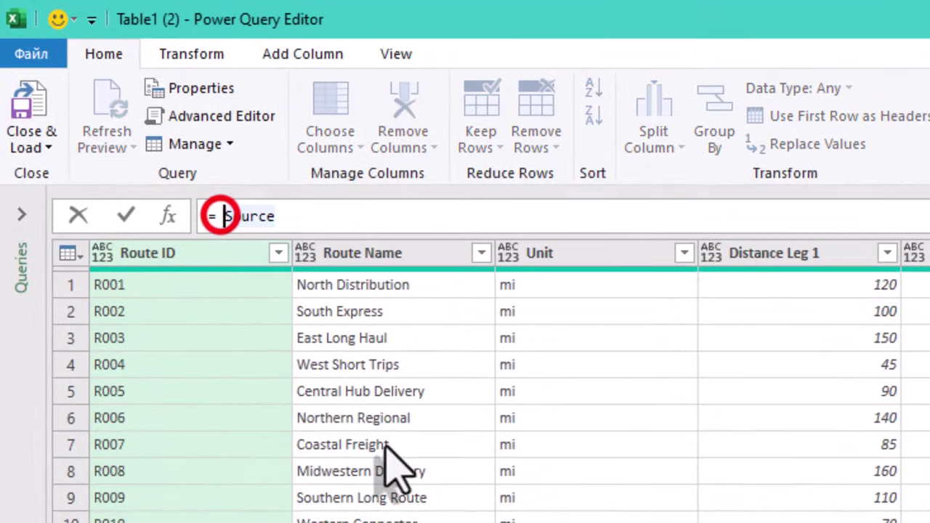
type("Ta")
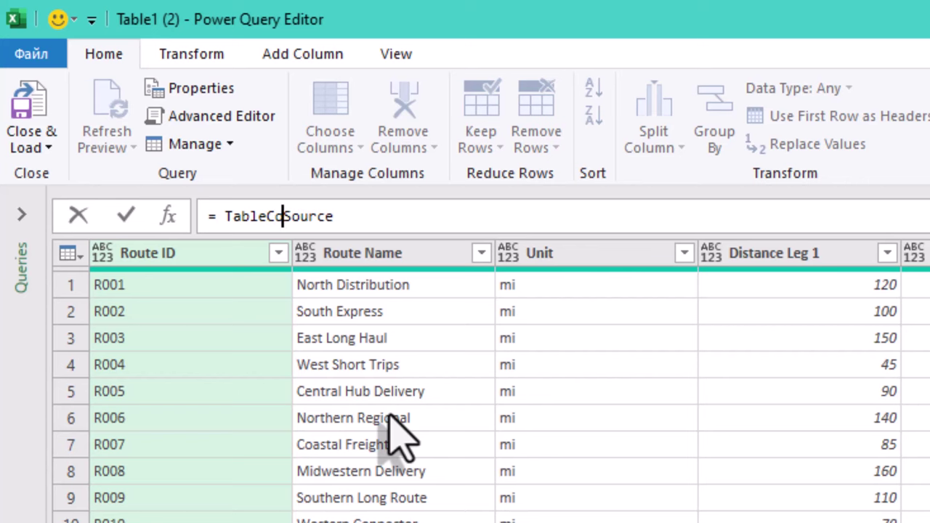
type("ble.")
type("ColumnNa")
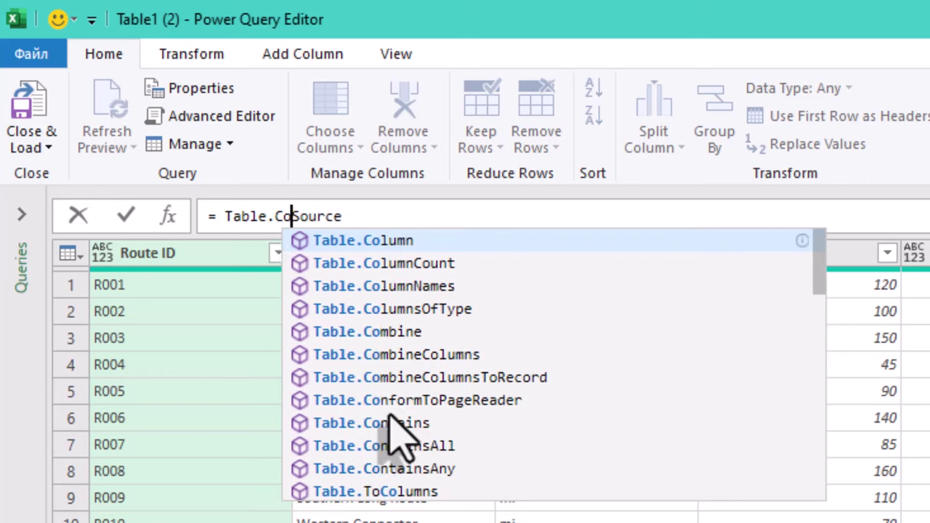
type("mes")
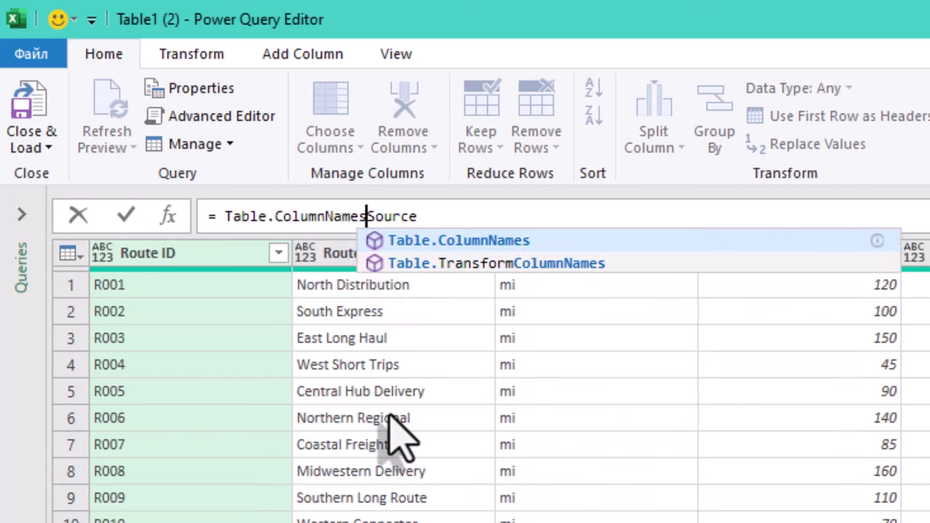
type("(")
key("End")
type(")")
key("Return")
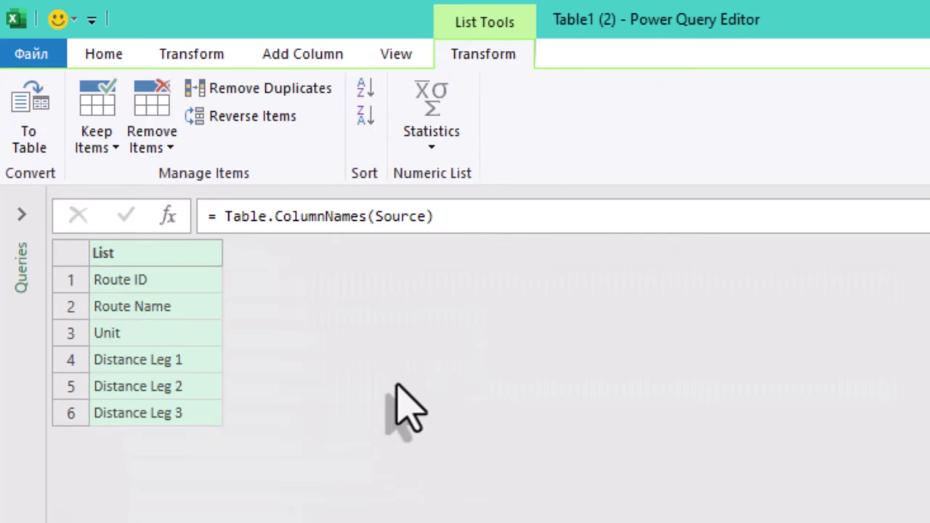
left_click(178, 283)
left_click(182, 333)
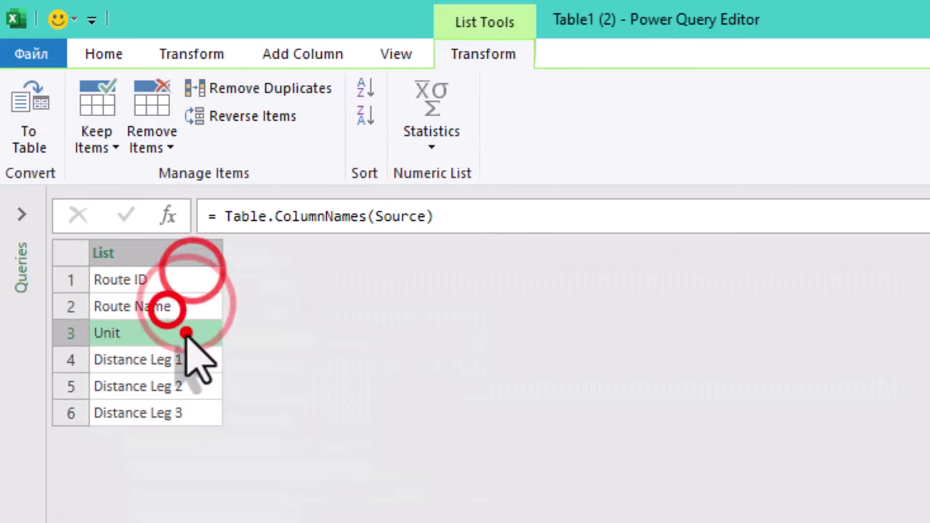
- Wrap the names in List.Select(..., each Text.Contains(_,"Distance")) to keep only Distance columns
right_click(168, 282)
left_click(523, 303)
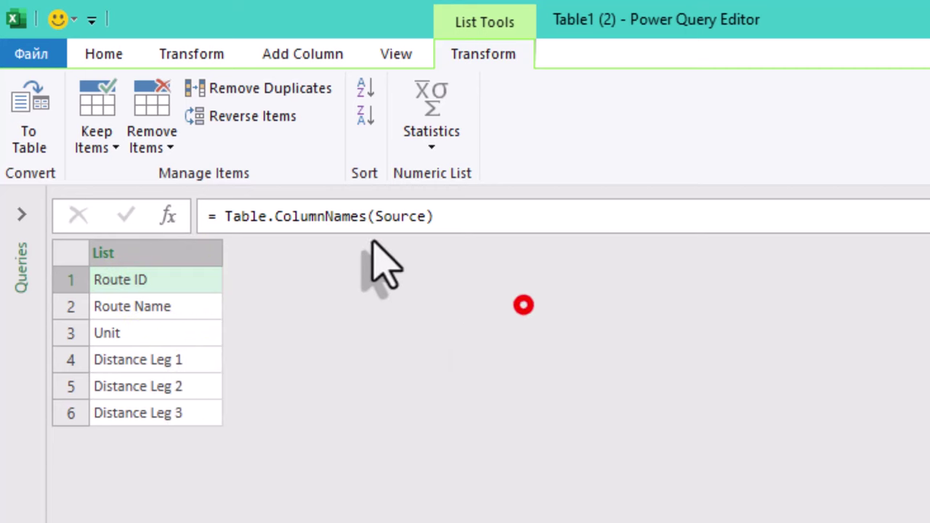
left_click(225, 217)
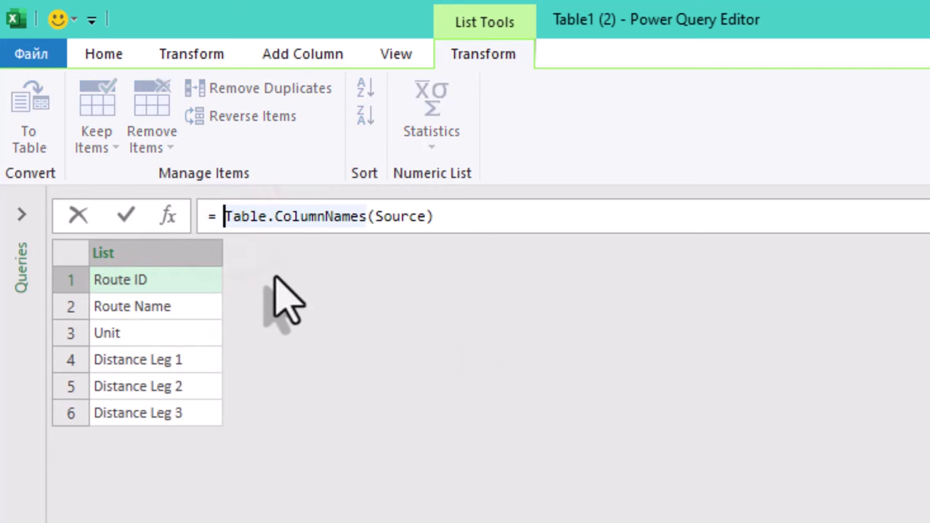
type("List.Sele")
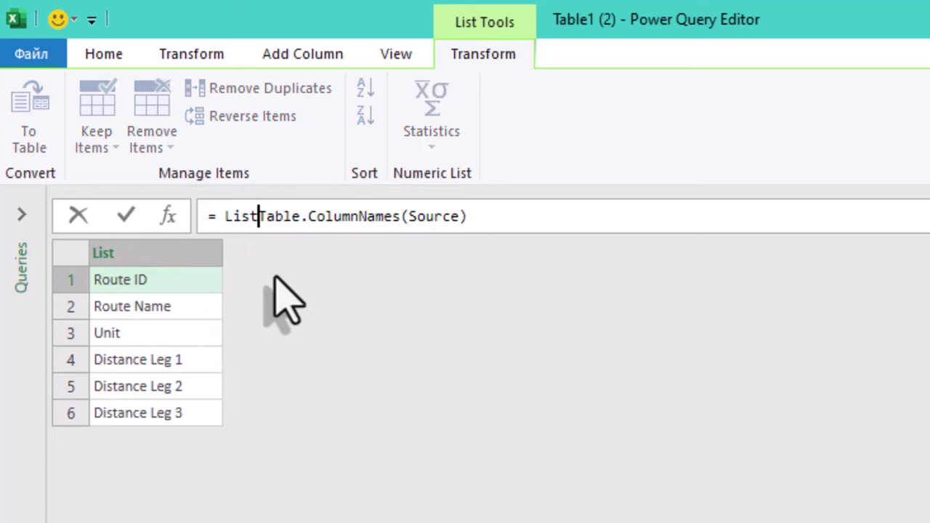
key("Tab")
type("(")
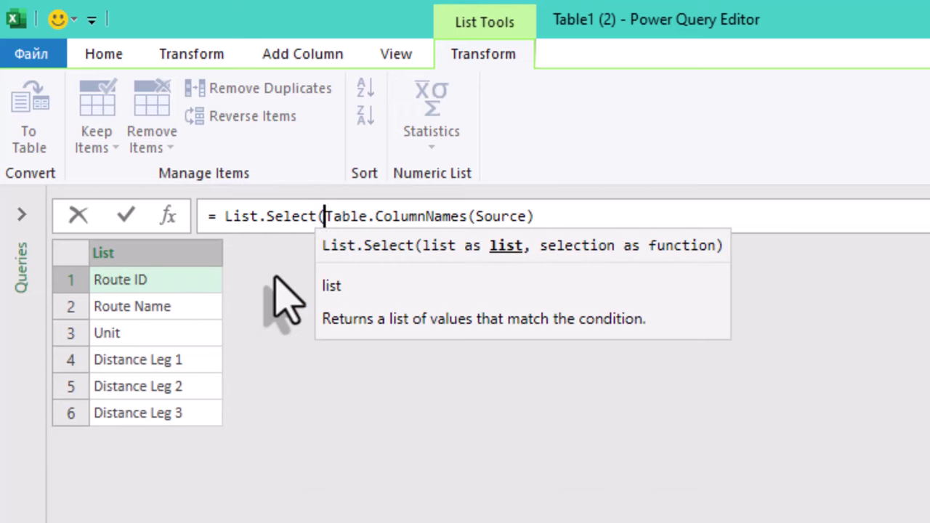
key("End")
type(", each ")
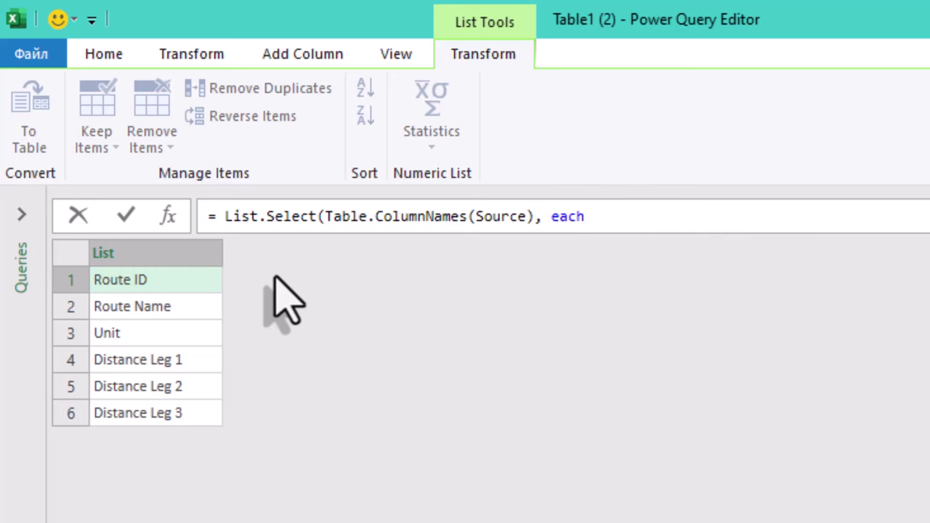
type("TextC")
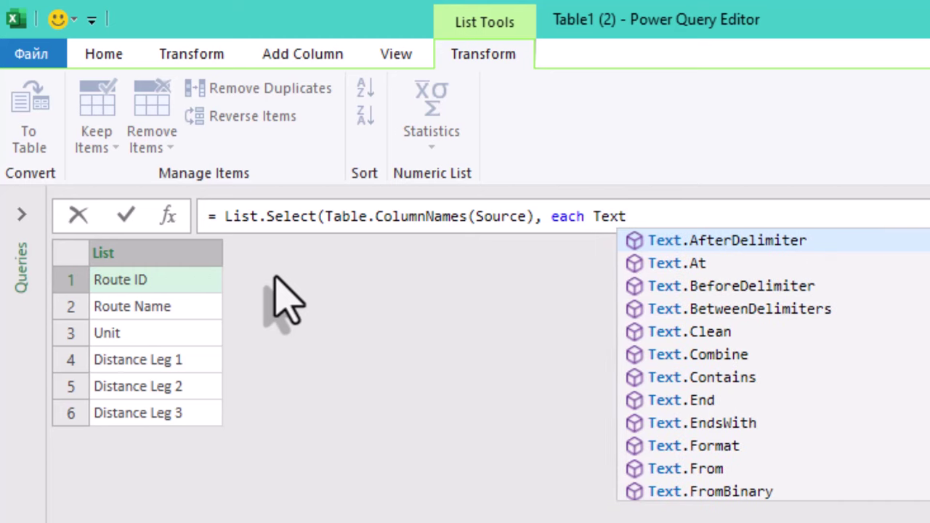
key("Down")
key("Down")
key("Tab")
type("(")
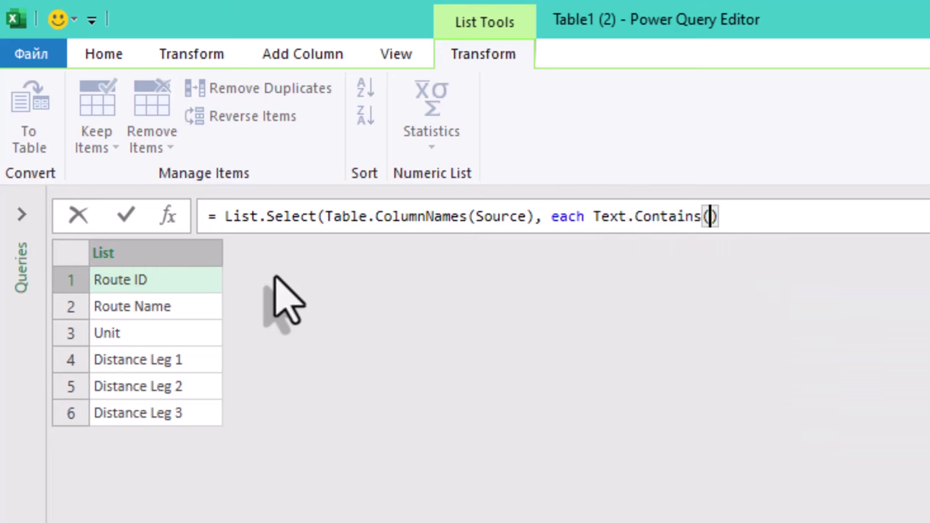
type("_,\"")
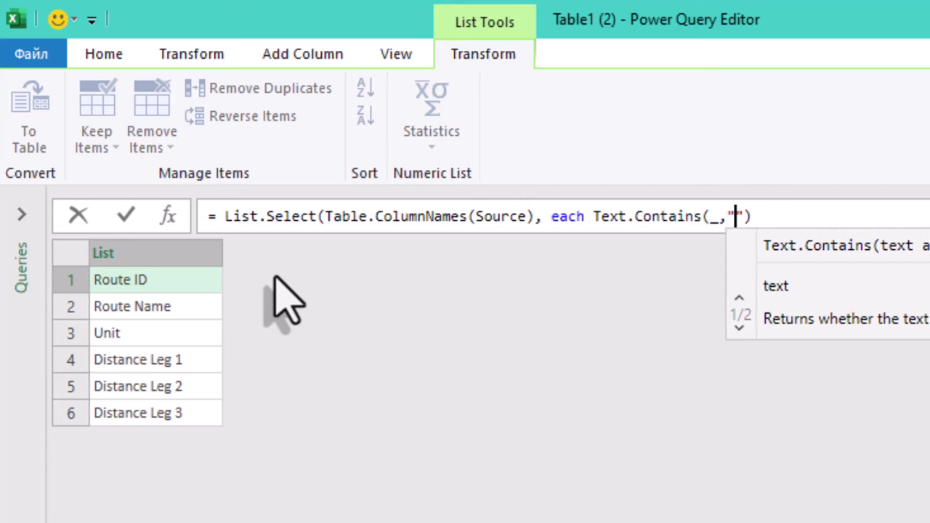
type("Distance\")")
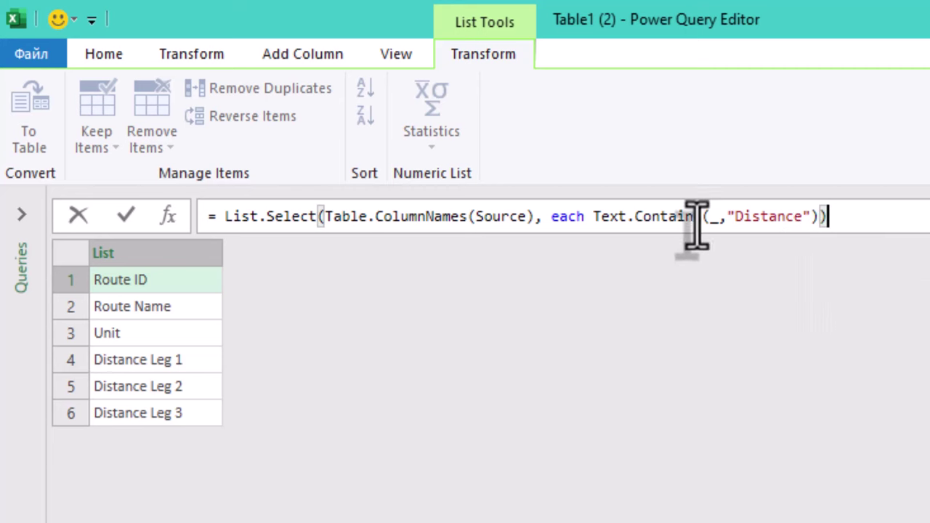
left_click(805, 285)
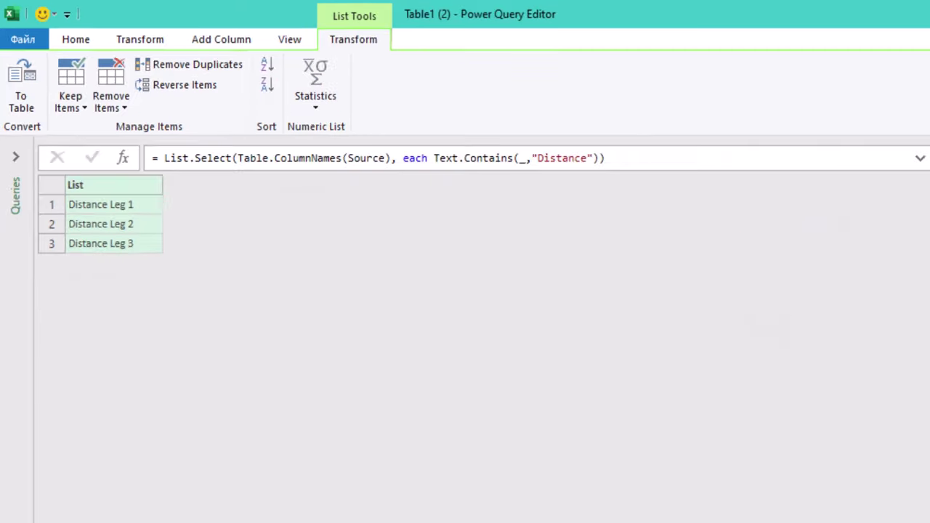
- Rename the new step to ColumnsList
right_click(798, 262)
left_click(841, 288)
type("Colum")
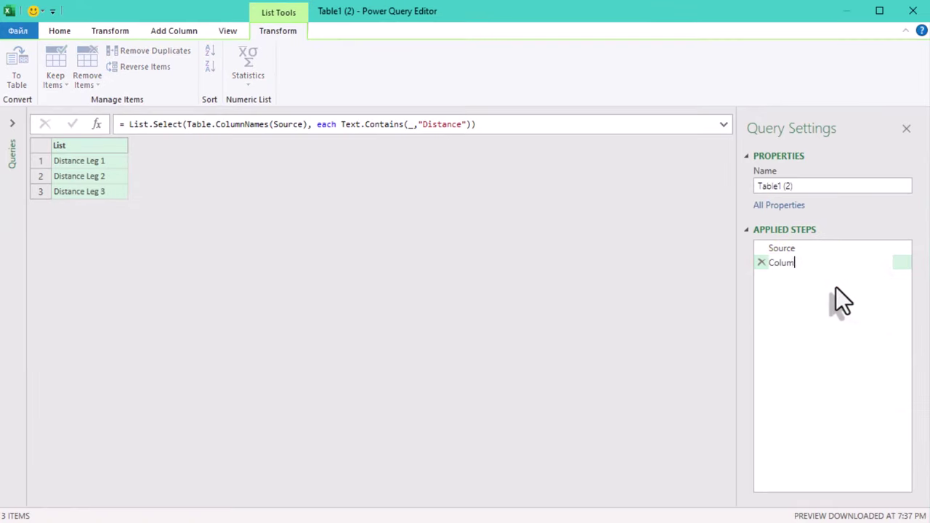
type("nsList")
left_click(832, 285)
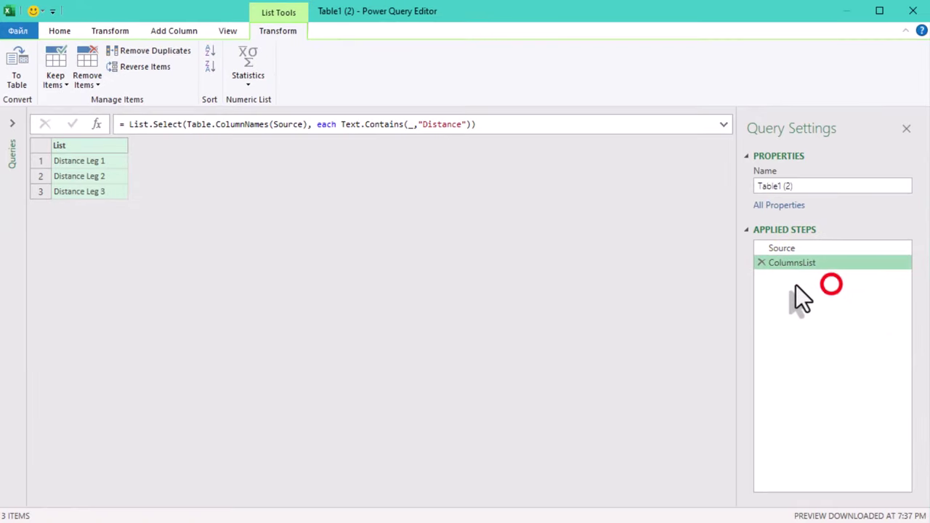
right_click(793, 267)
- Apply Absolute Value to the Distance Leg 1–3 columns from the Source table as a new step
left_click(799, 249)
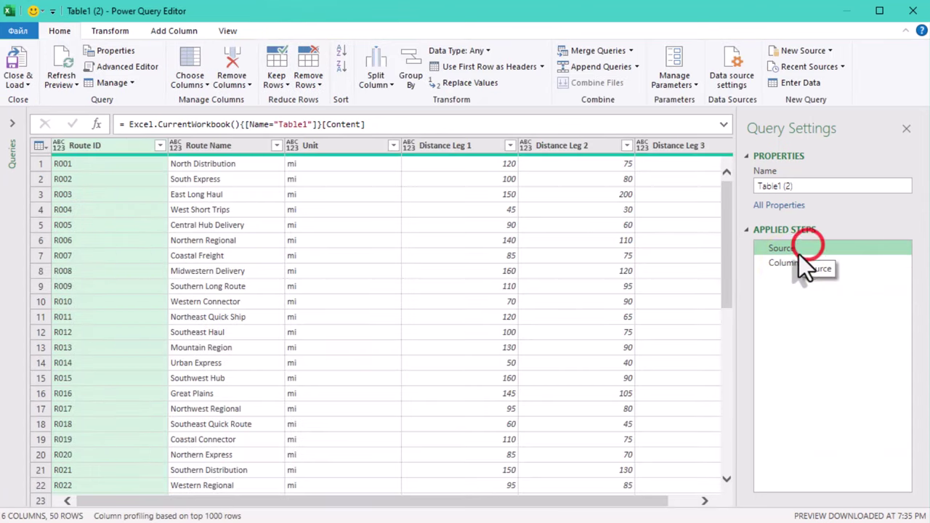
right_click(790, 253)
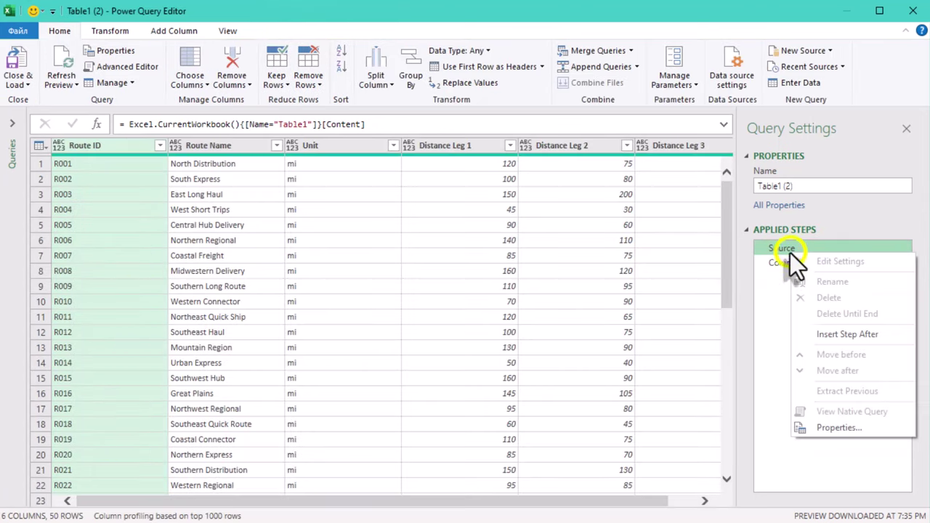
left_click(537, 180)
left_click(458, 145)
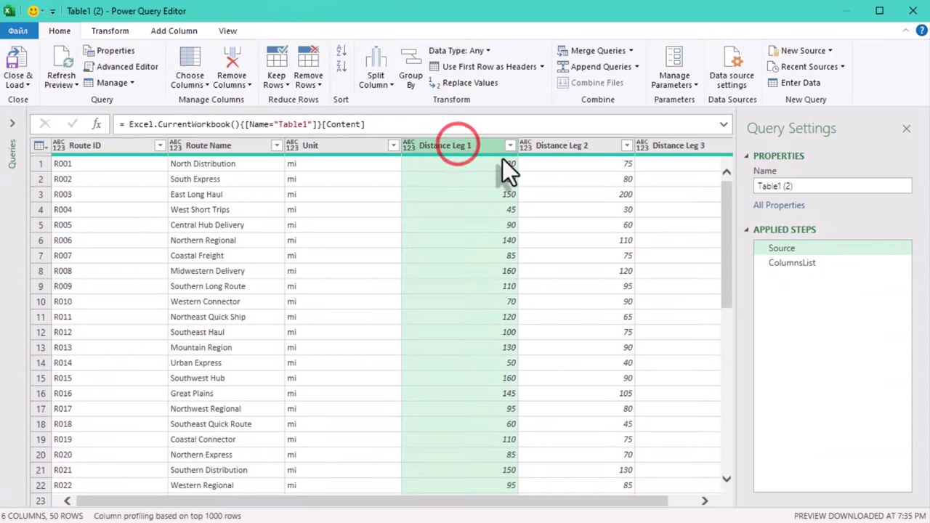
key("shift+Right")
key("shift+Right")
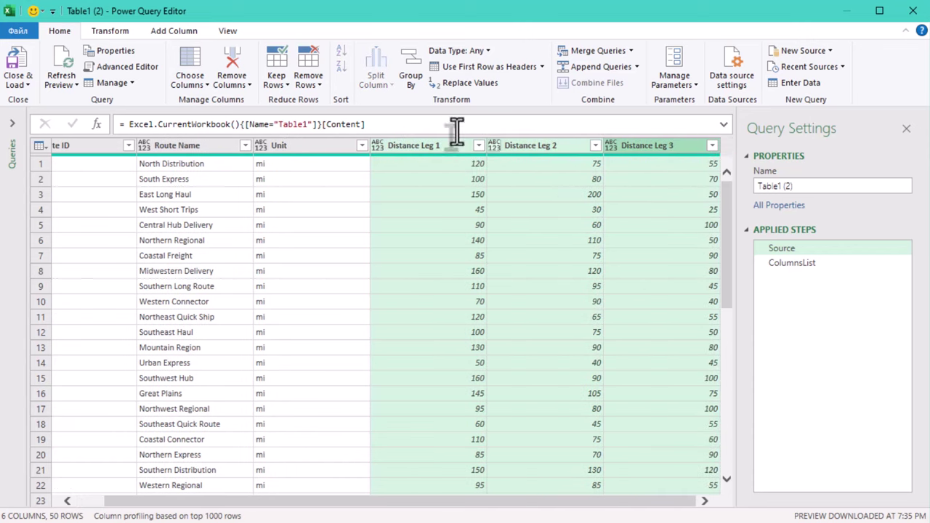
right_click(444, 149)
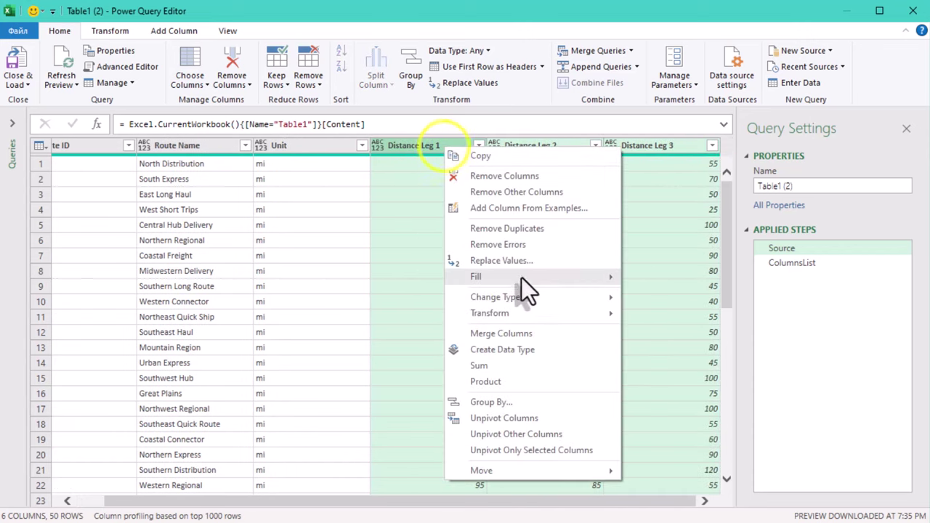
mouse_move(553, 314)
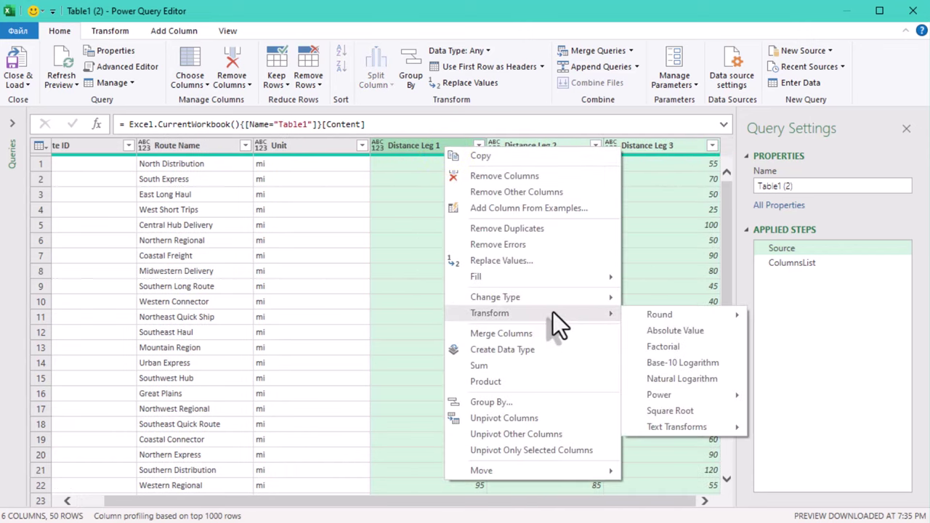
left_click(685, 330)
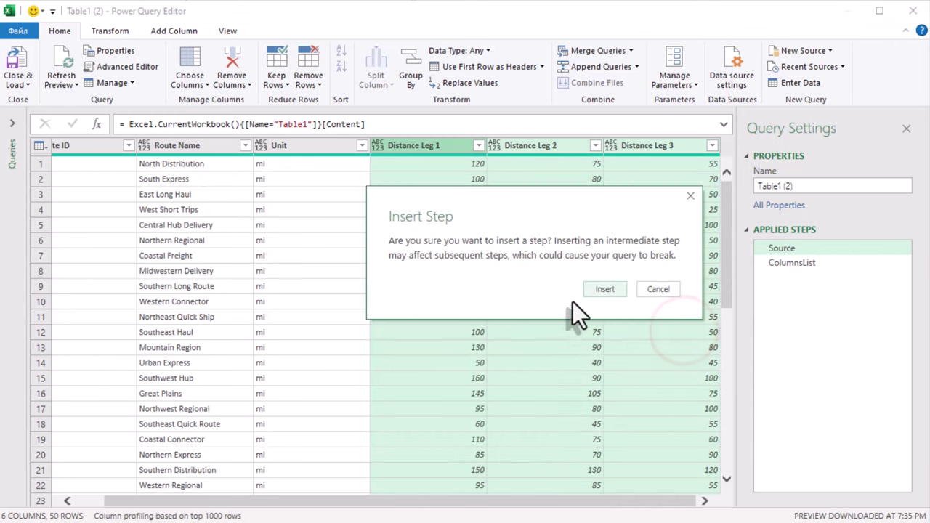
left_click(596, 287)
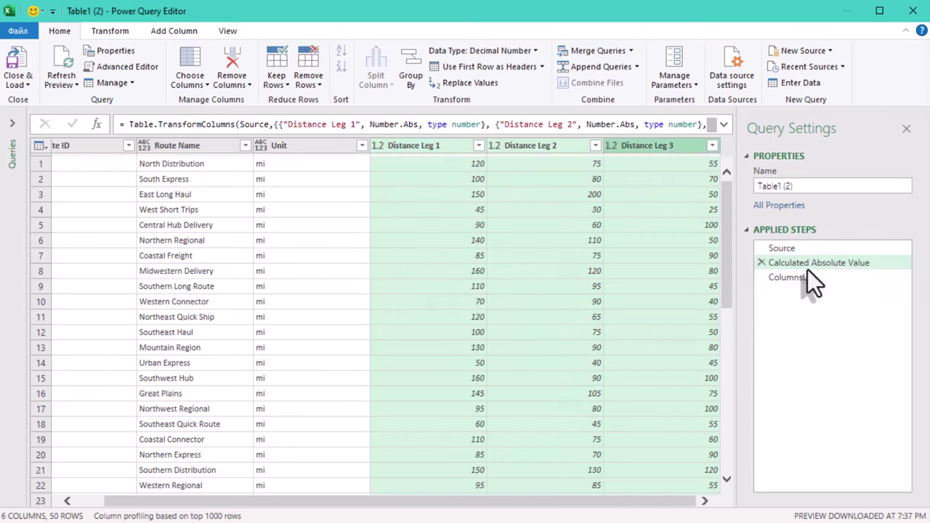
- Move the absolute value step below ColumnsList and rename it TransformData
left_click_drag(801, 264, 800, 282)
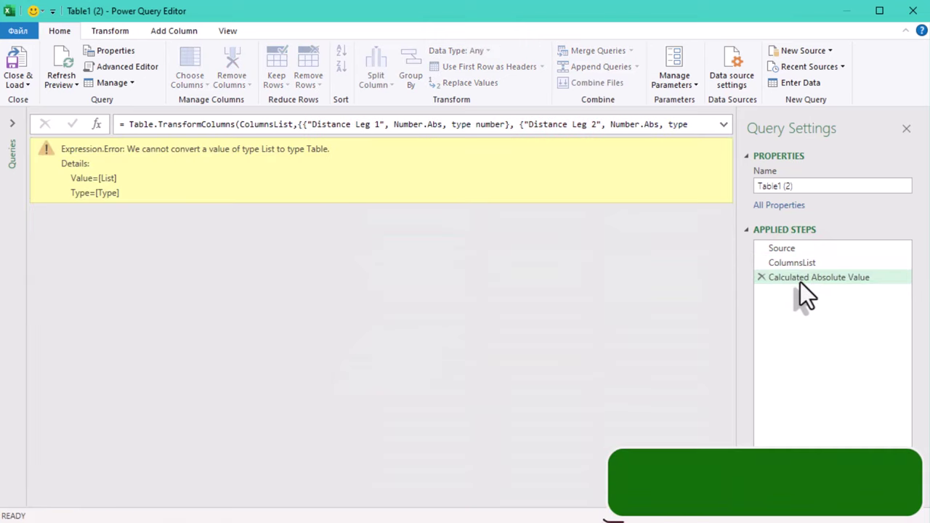
right_click(800, 282)
left_click(823, 305)
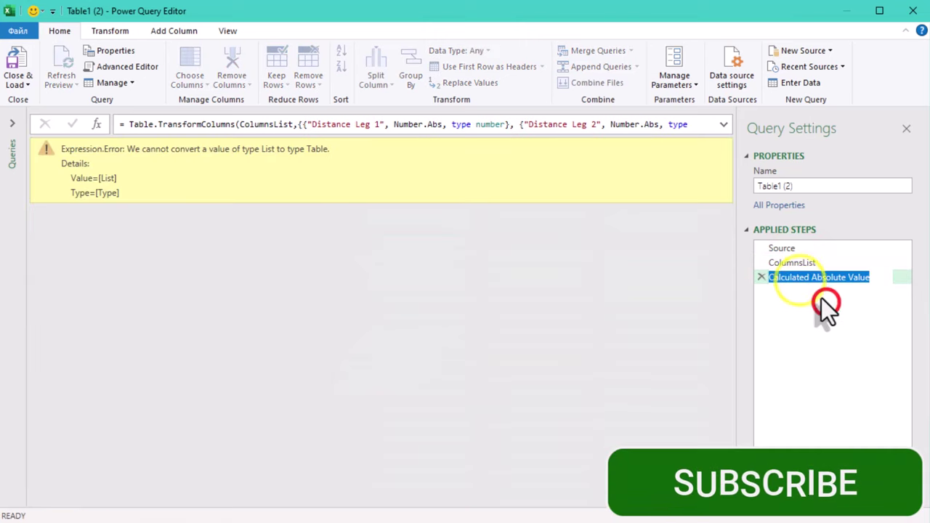
type("TransformData")
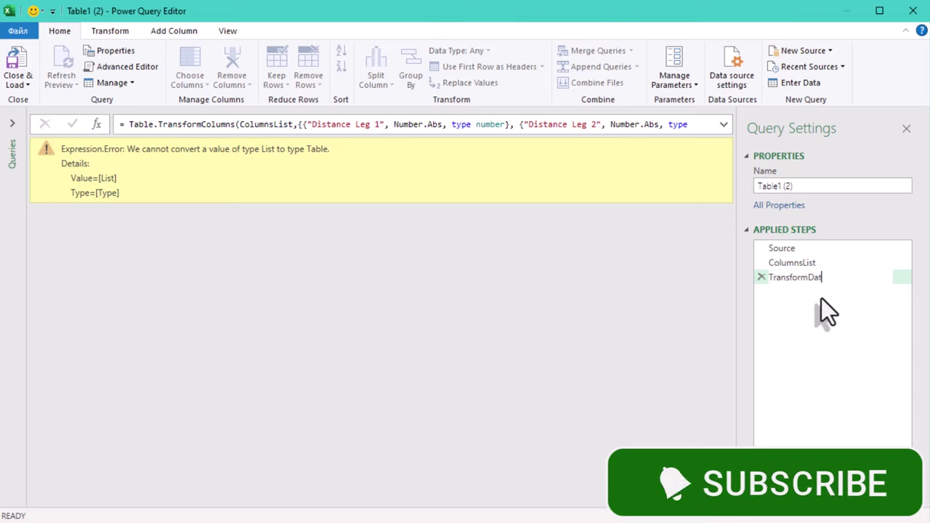
- Change the step formula's ColumnsList reference to Source
left_click(724, 125)
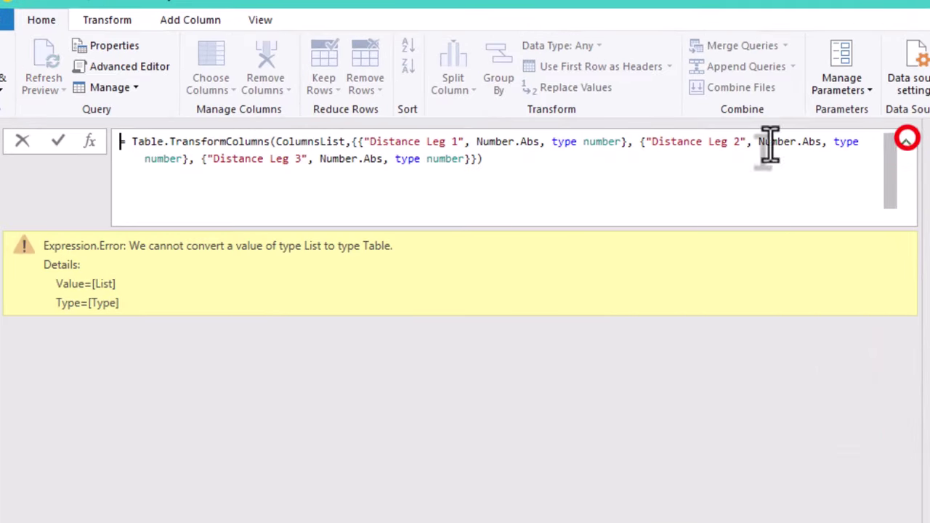
double_click(297, 142)
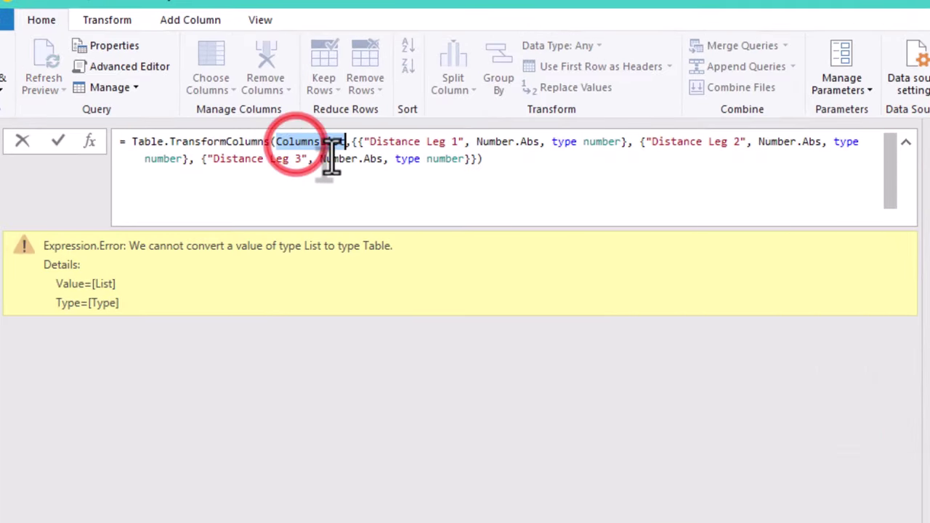
type("Source")
left_click(343, 298)
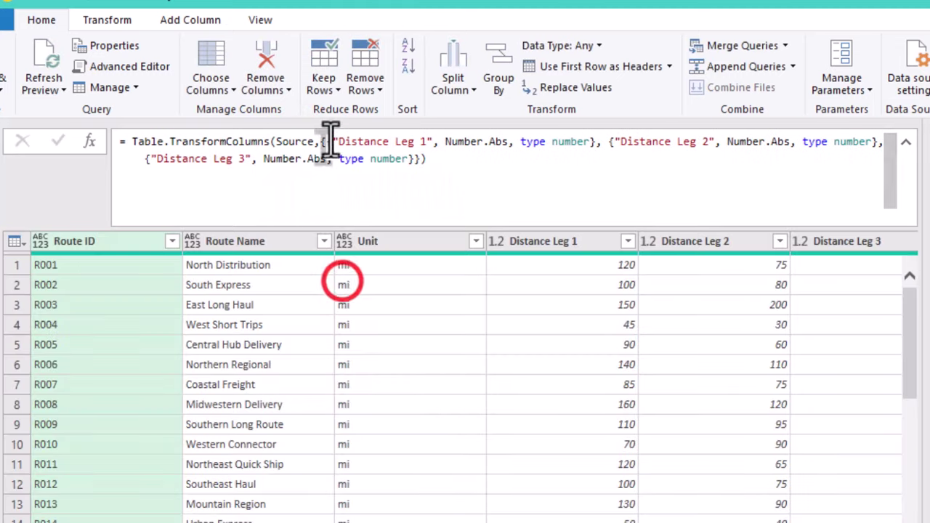
- Reformat the formula so each Distance Leg entry and the closing brackets sit on their own lines
left_click(327, 140)
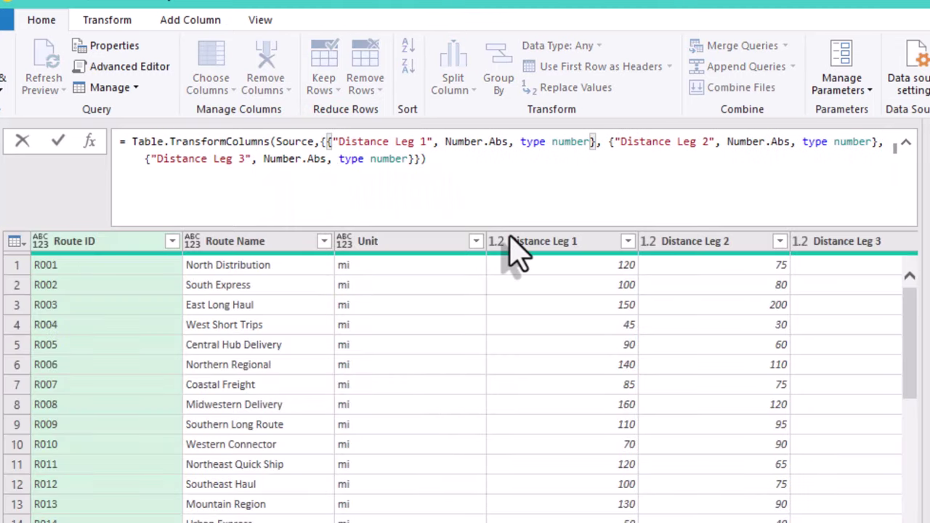
key("shift+Return")
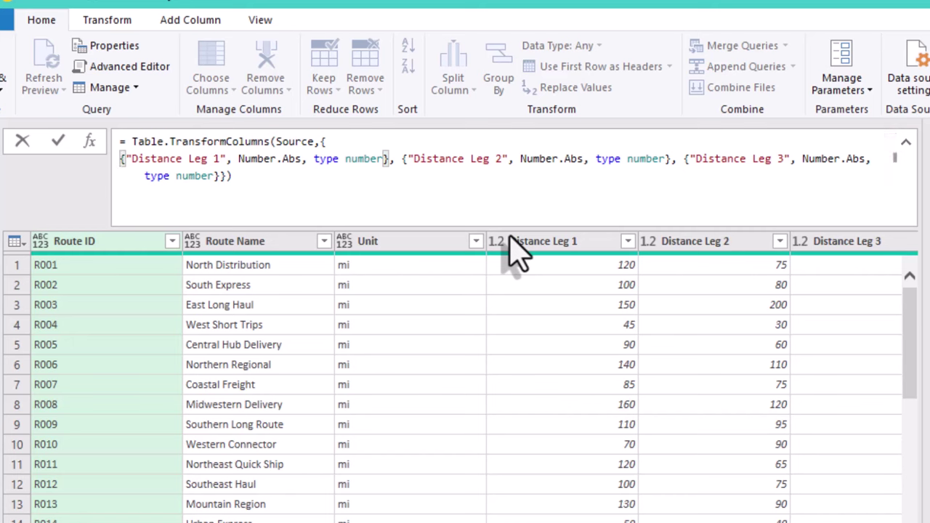
left_click(401, 158)
key("shift+Return")
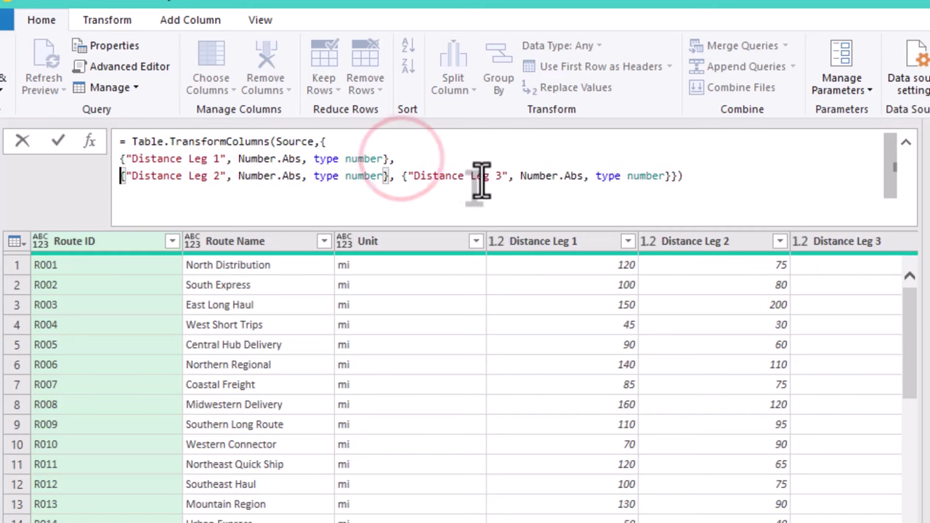
left_click(397, 176)
key("shift+Return")
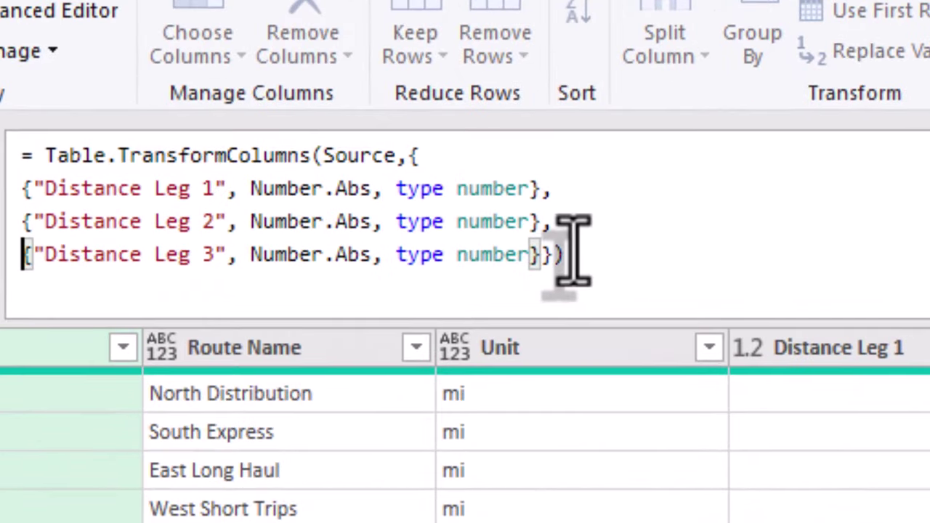
left_click(536, 254)
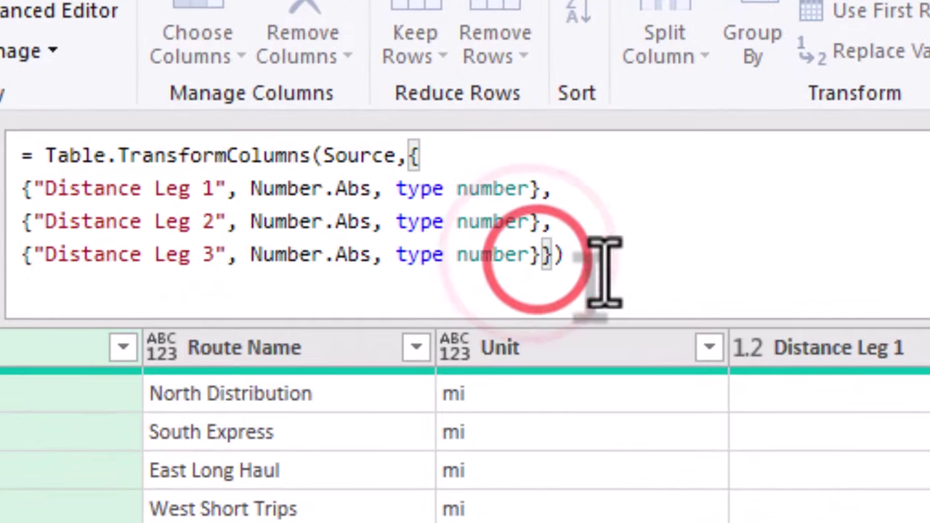
key("shift+Return")
left_click(505, 145)
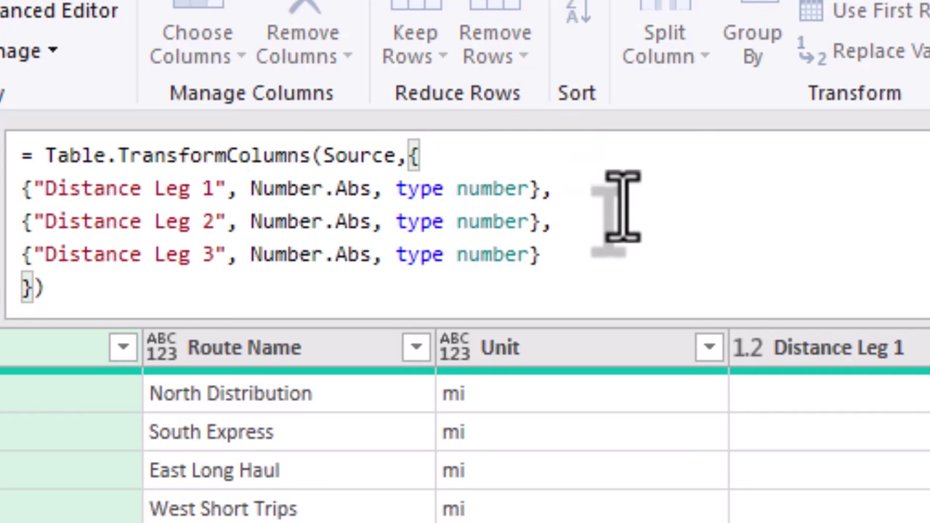
key("Return")
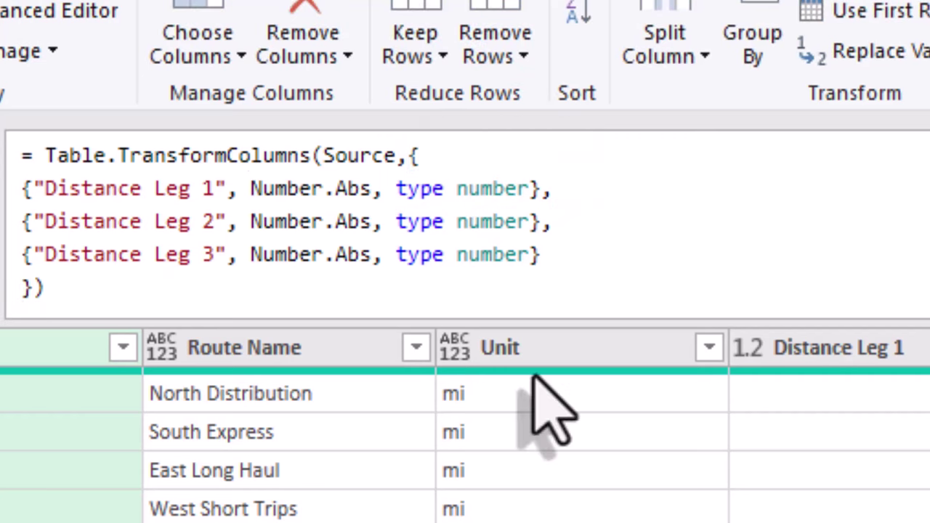
left_click(24, 189)
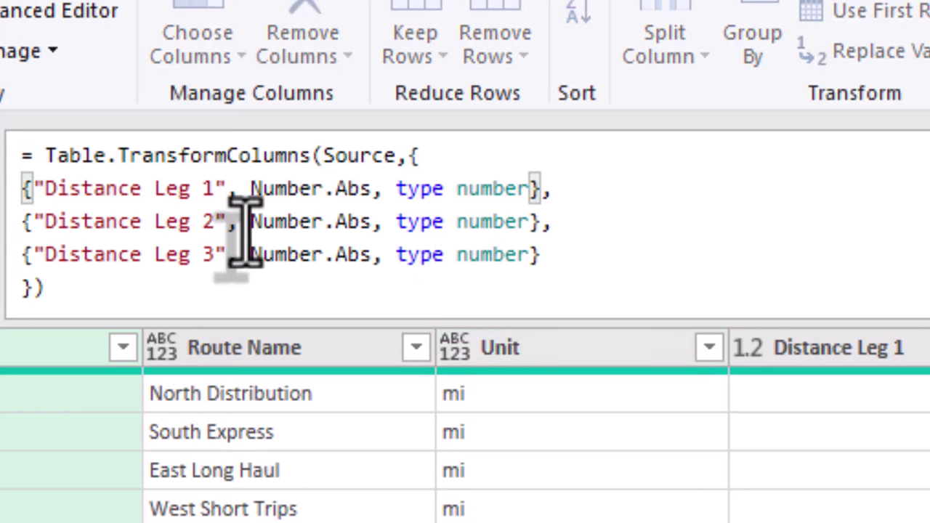
left_click(467, 155)
- Replace the opening brace with List.Transform(ColumnsList, each {_, each _*1.60934, type number})
key("BackSpace")
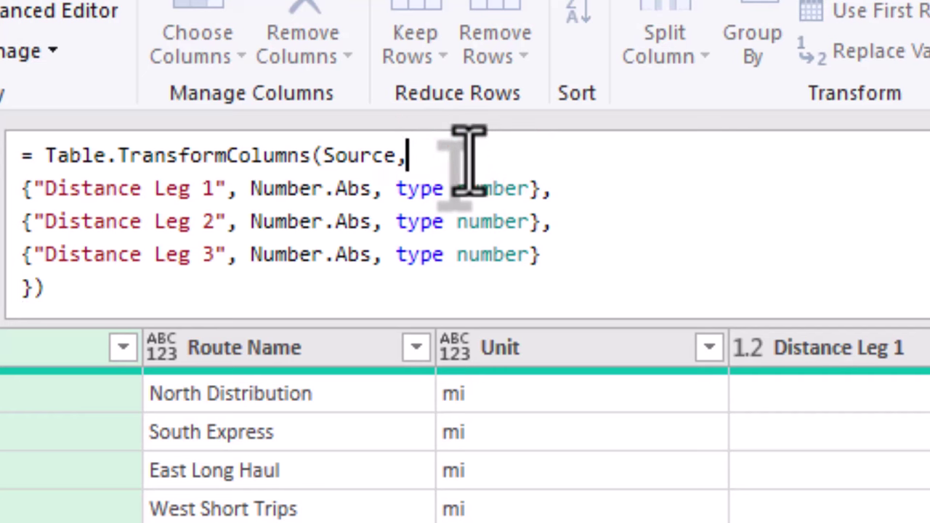
key("Return")
type("List.")
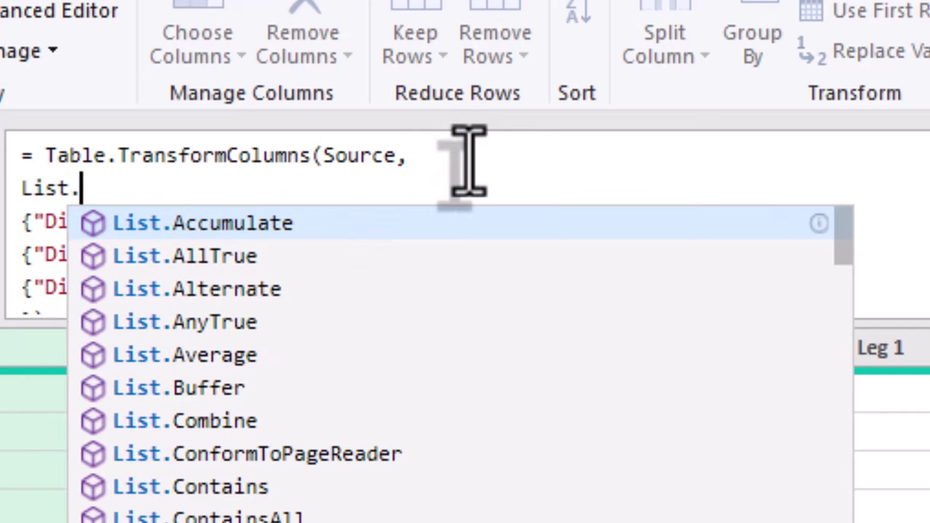
type("Transform(")
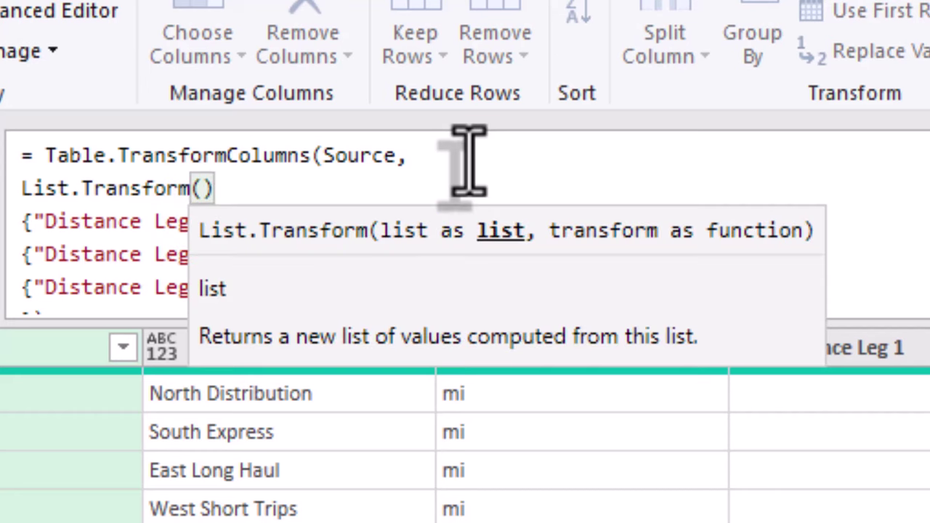
type("ColumnsList")
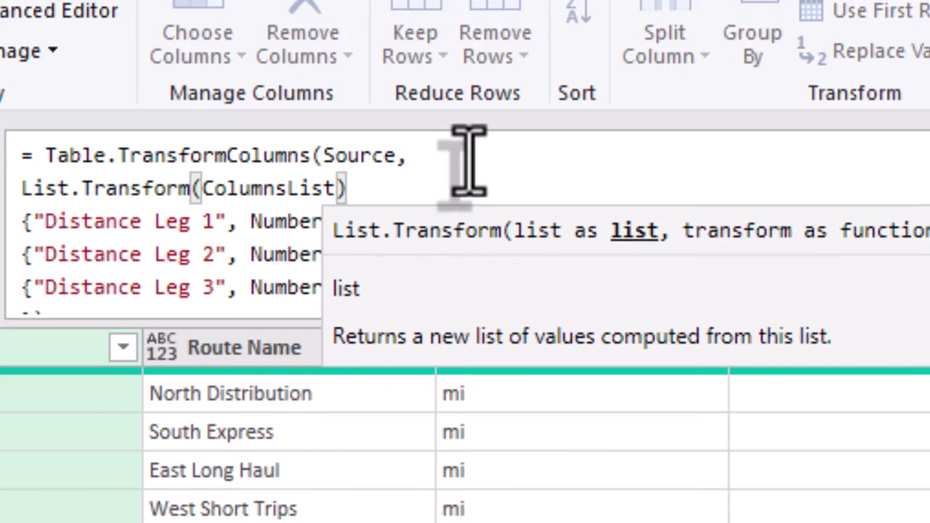
type(", each")
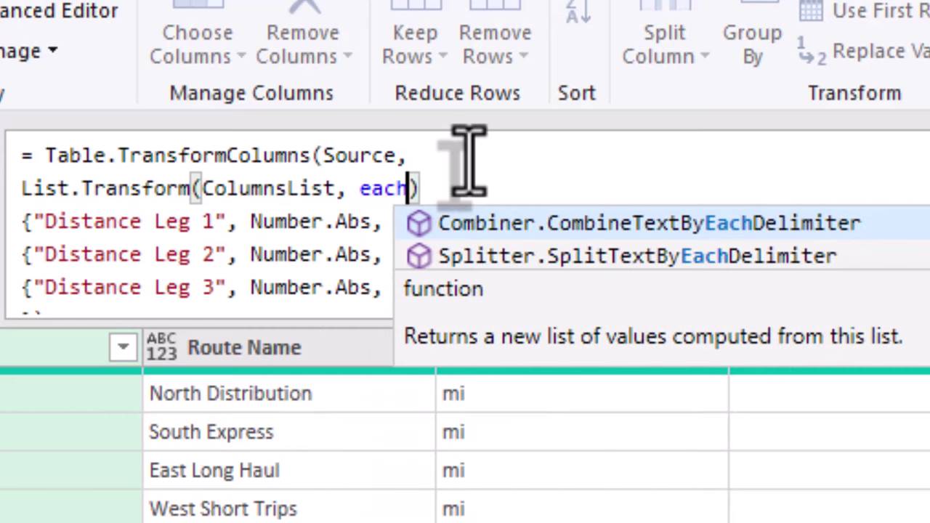
type(" {")
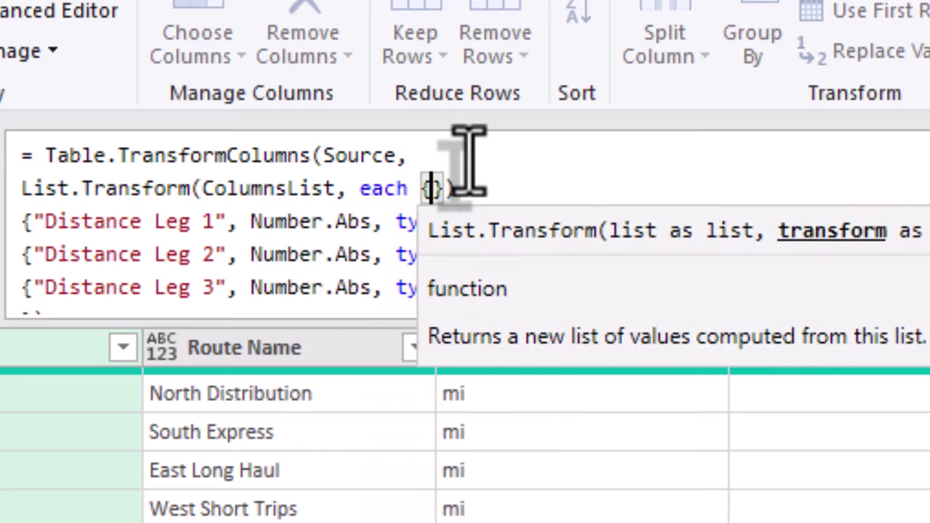
type("_")
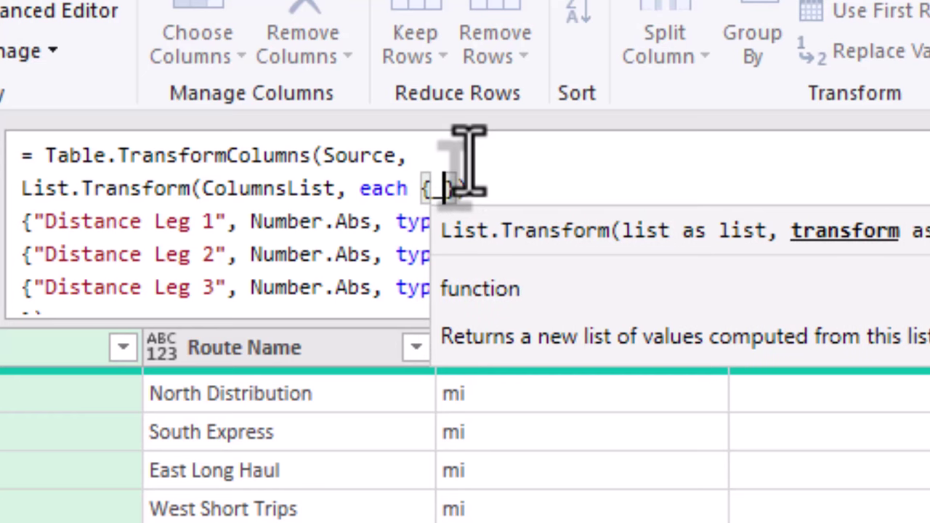
type(", each")
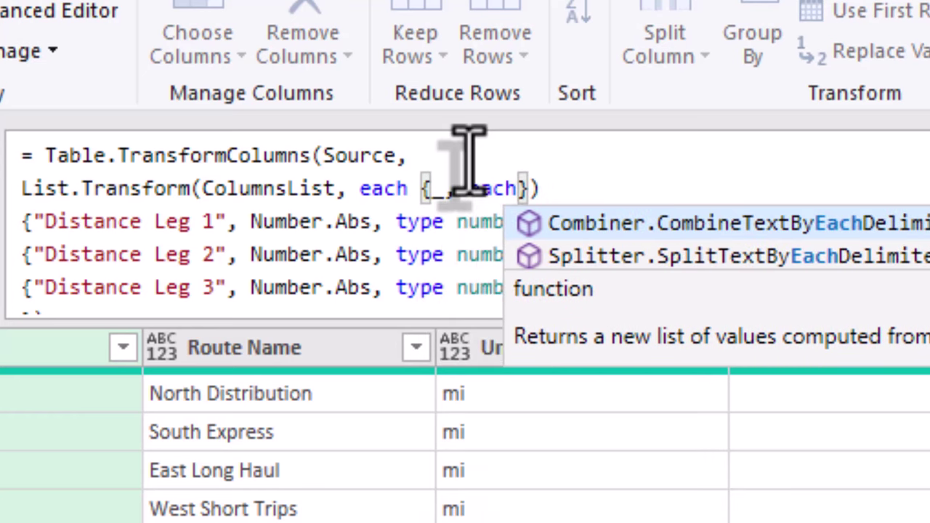
type(" _")
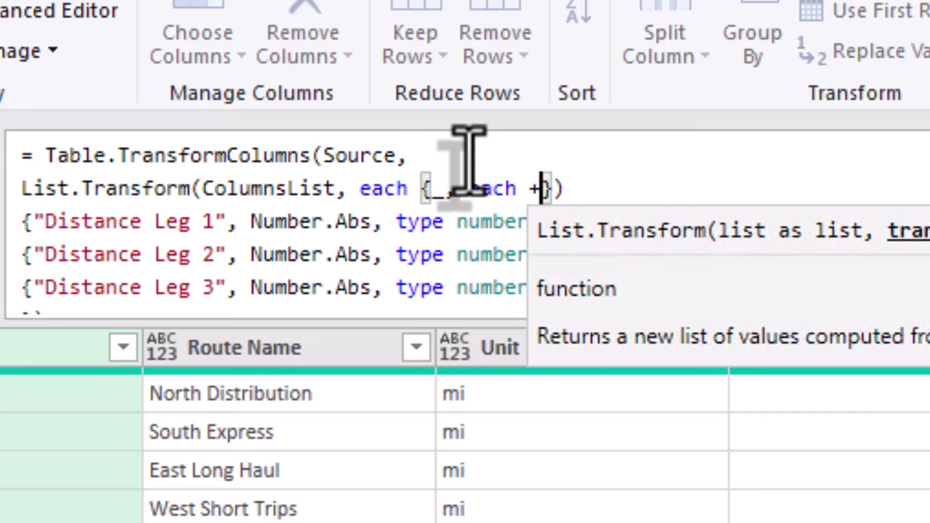
type("*")
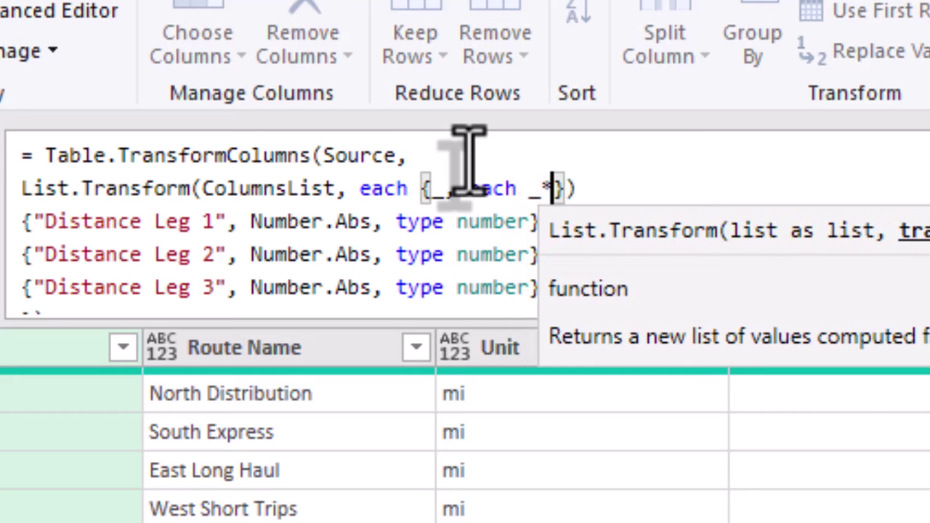
type("1.")
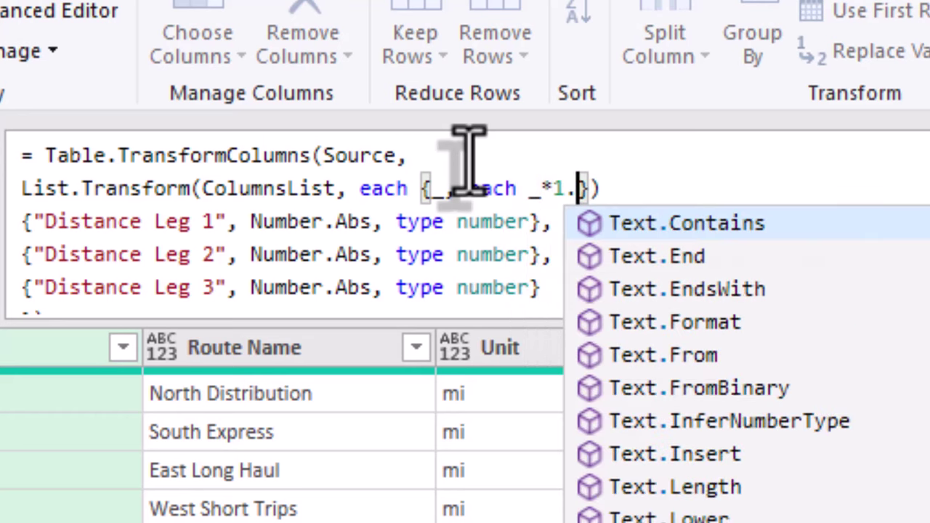
type("60934")
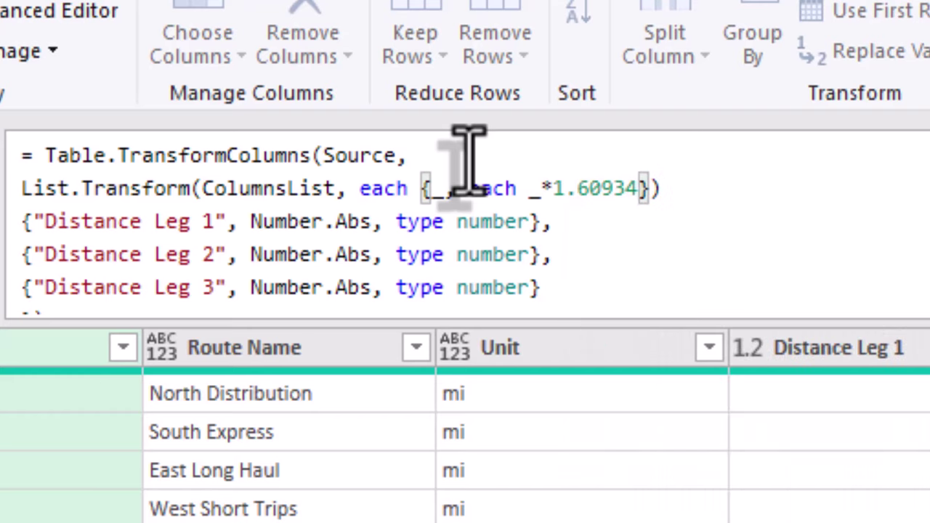
type(", ty")
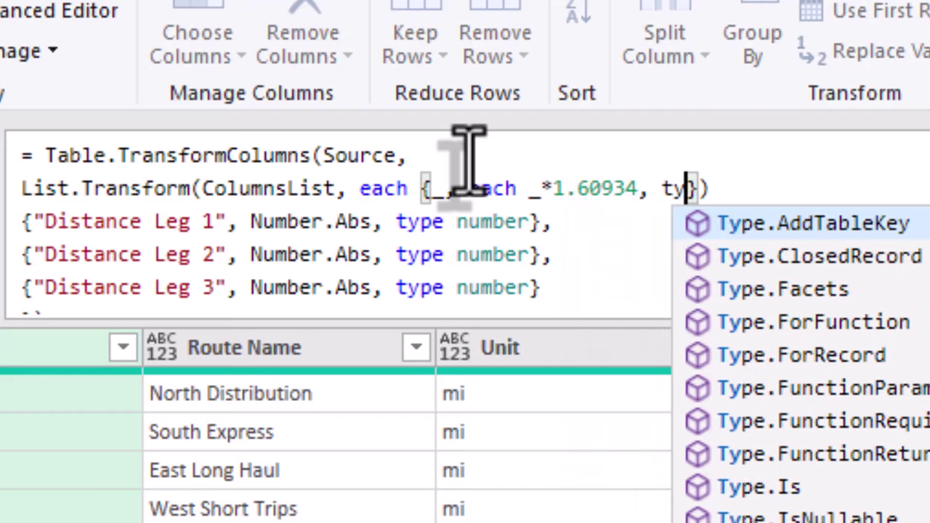
type("pe nu")
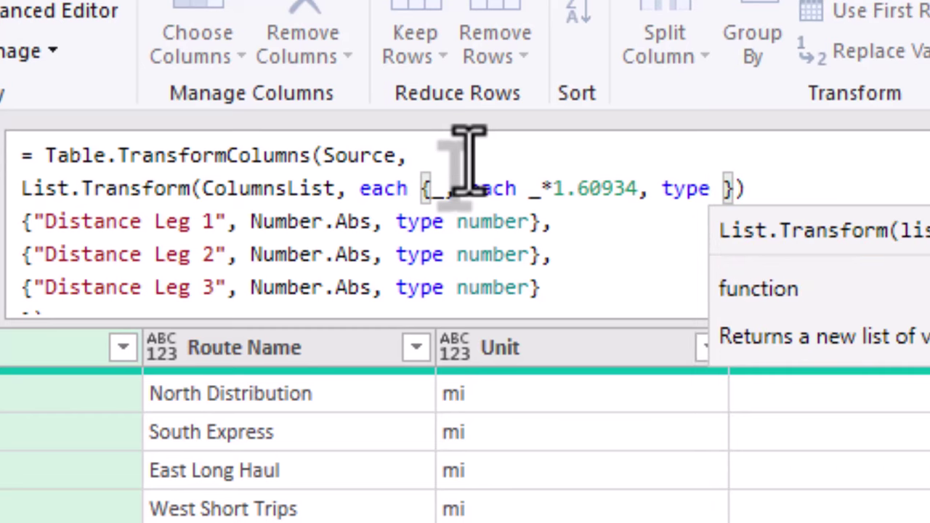
type("mber")
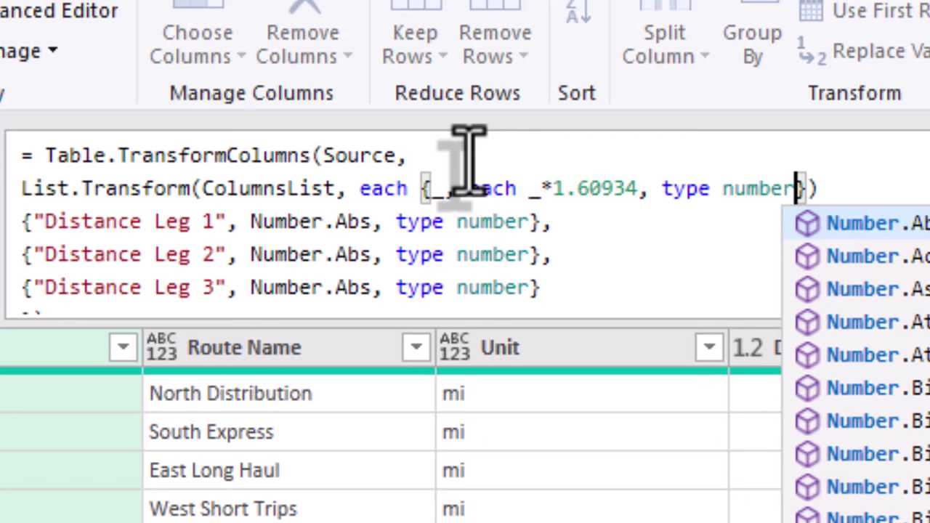
key("Right")
key("Right")
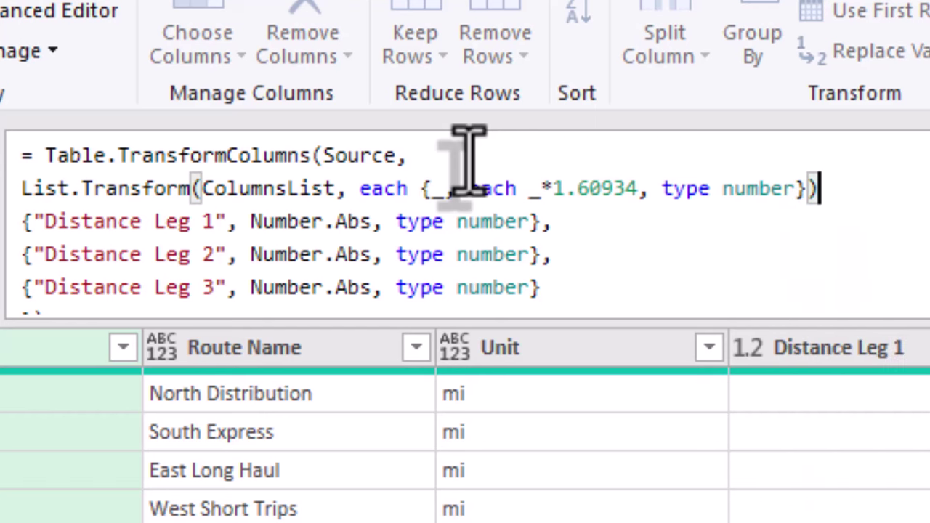
- Delete the three hard-coded Distance Leg lines and tidy the closing brackets
key("shift+Down")
key("shift+Down")
key("shift+Down")
key("Delete")
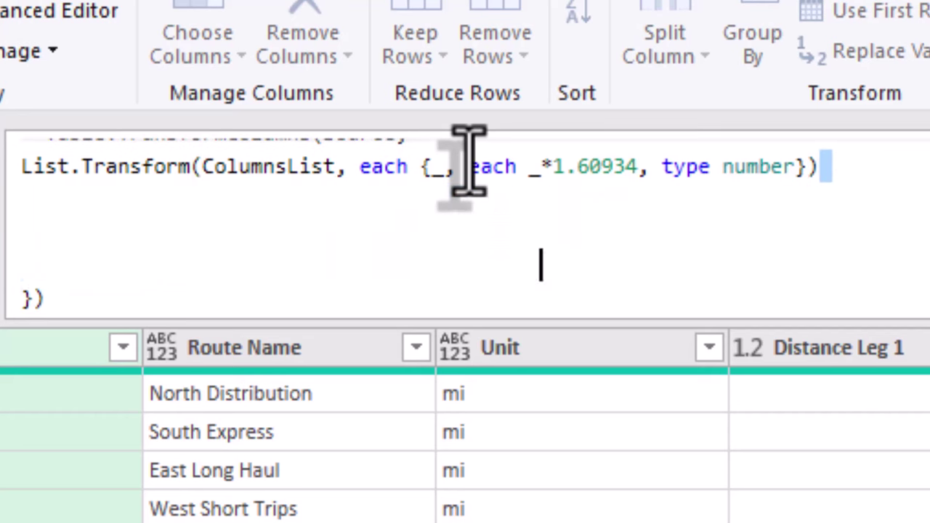
key("Up")
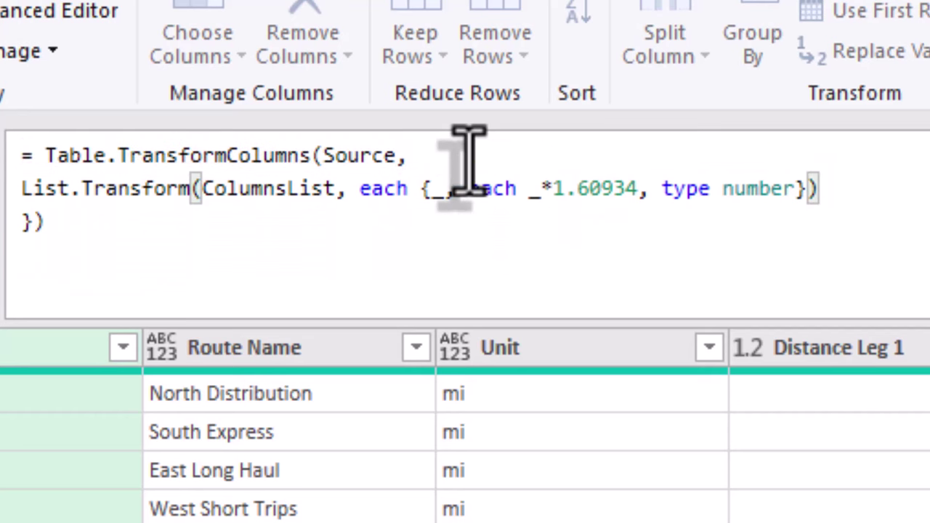
key("Down")
key("BackSpace")
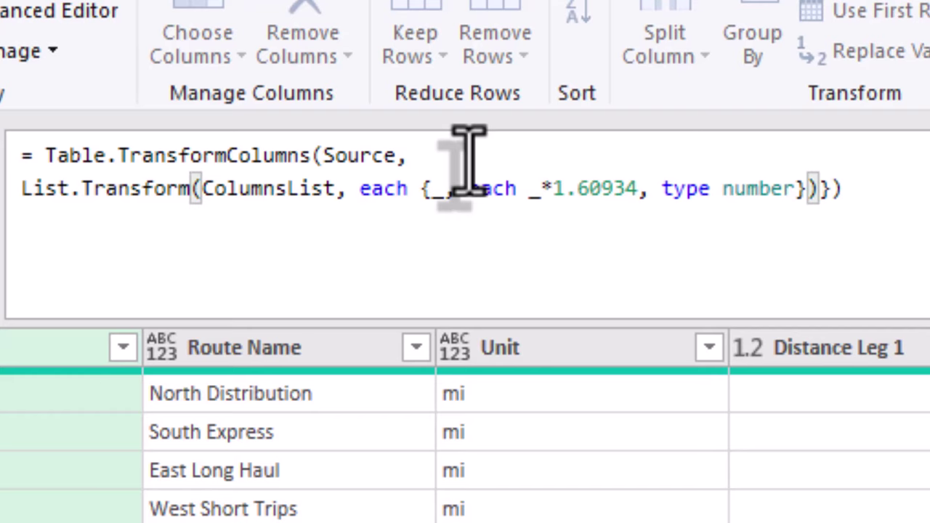
key("Delete")
key("Return")
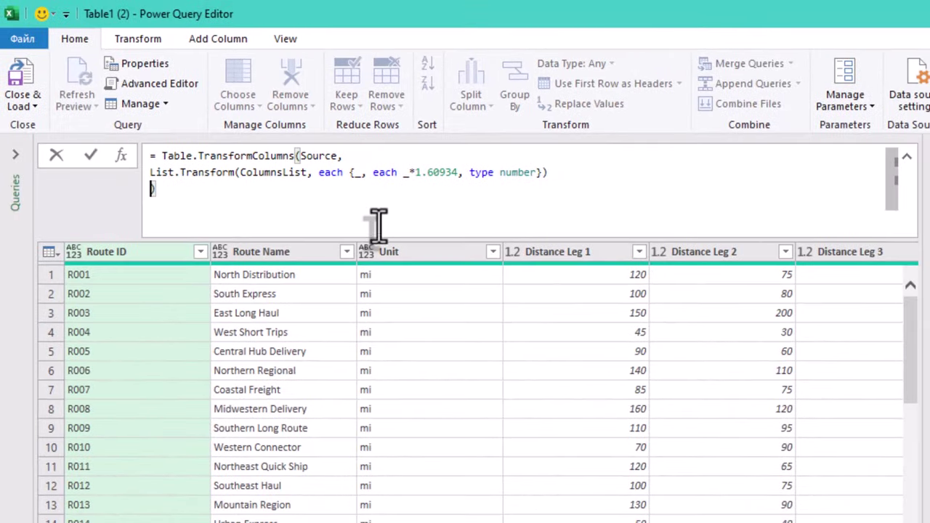
- Apply the conversion formula and check Distance Leg 1 values, e.g. 193.1208 for R001
left_click(384, 207)
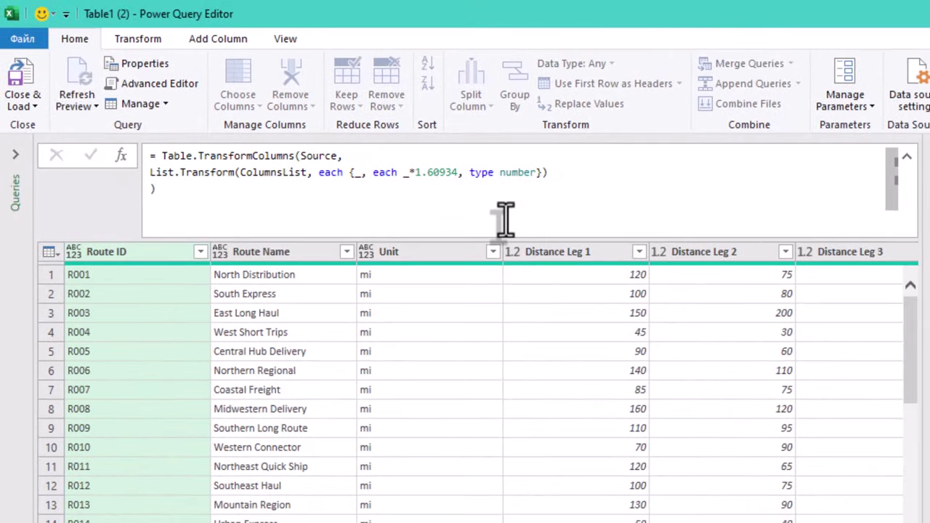
key("Return")
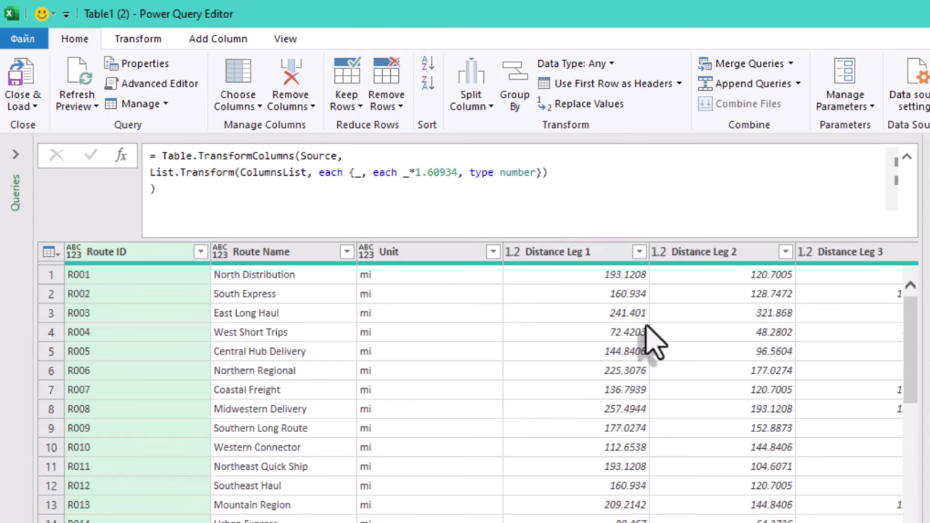
left_click(617, 294)
left_click(598, 274)
left_click(599, 312)
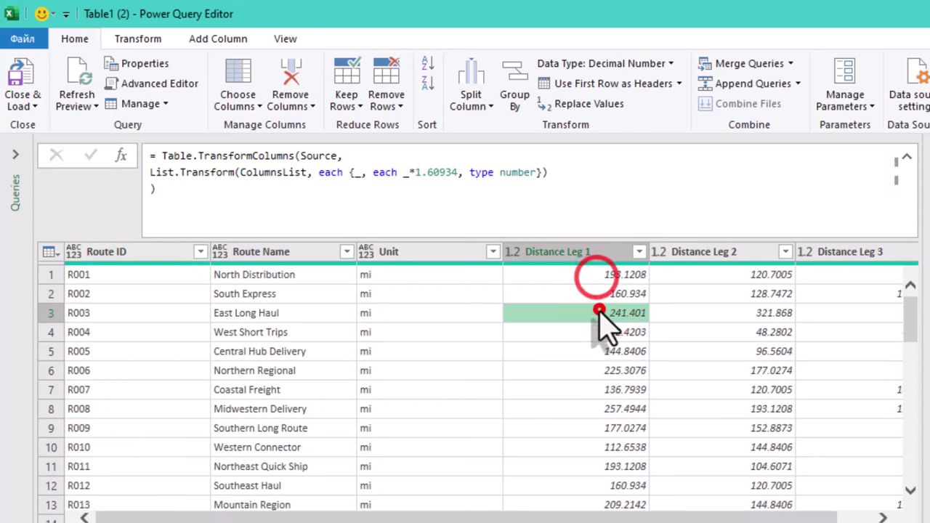
left_click(595, 351)
left_click(596, 390)
left_click(596, 428)
left_click(592, 466)
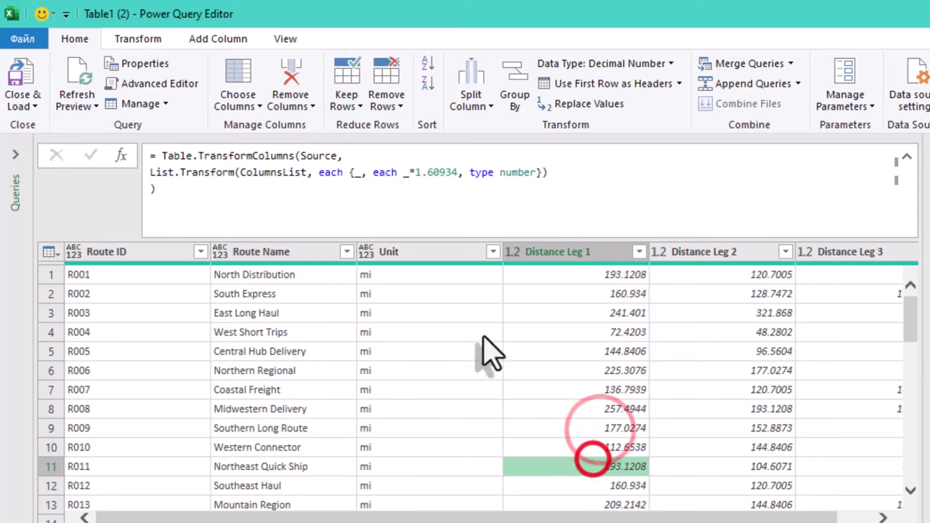
- Select the Unit column and return to the end of the transform line in the formula
left_click(428, 251)
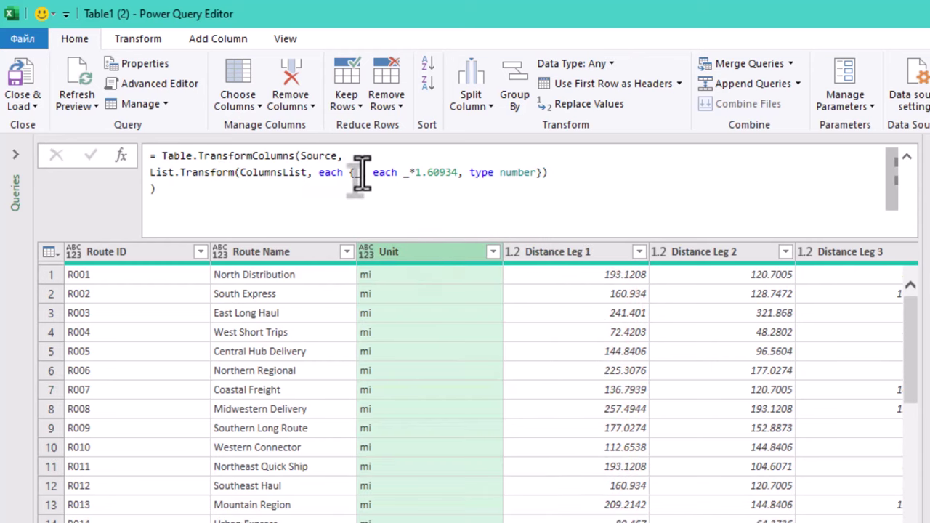
left_click(412, 174)
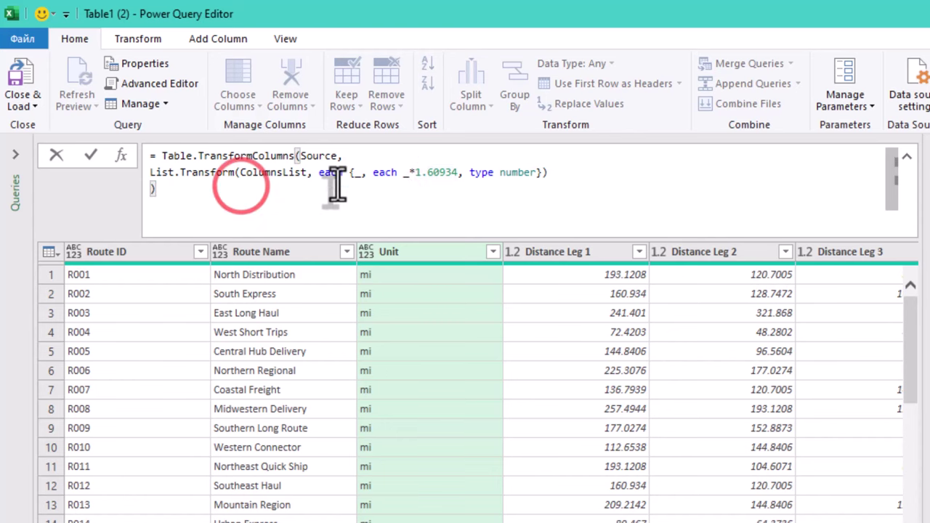
left_click(553, 174)
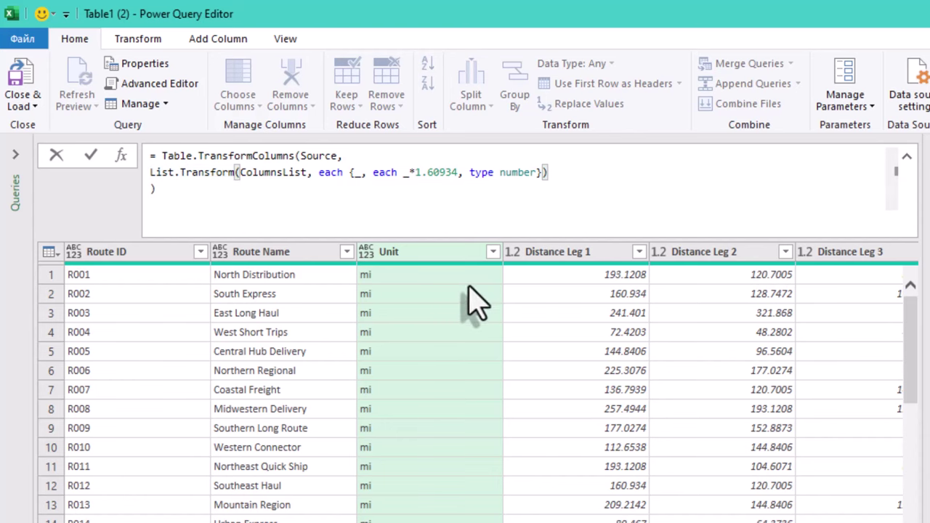
- Replace mi with km throughout the Unit column
right_click(440, 256)
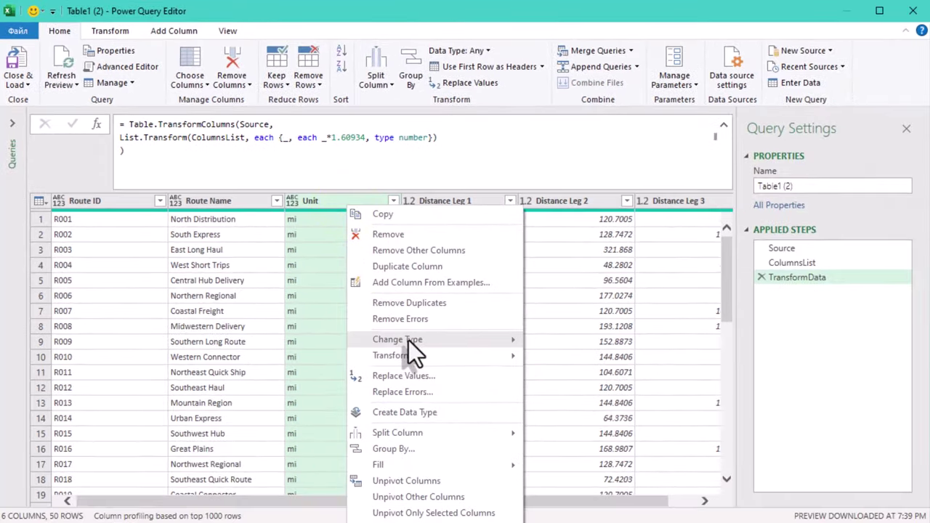
mouse_move(516, 425)
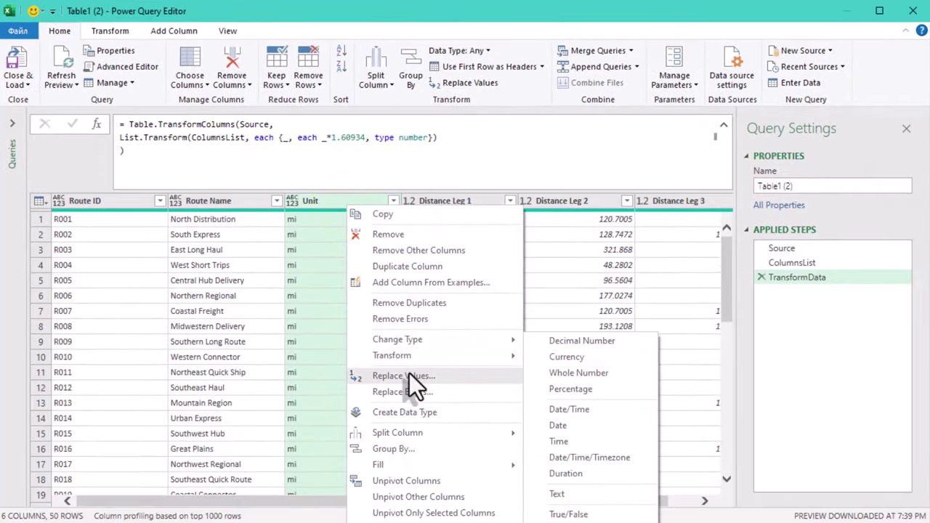
left_click(409, 374)
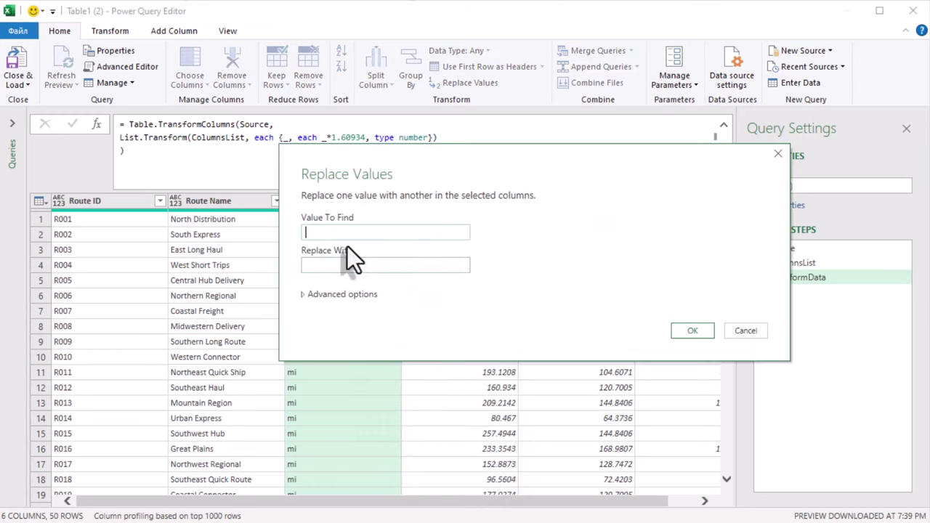
type("mi")
left_click(350, 267)
left_click(694, 330)
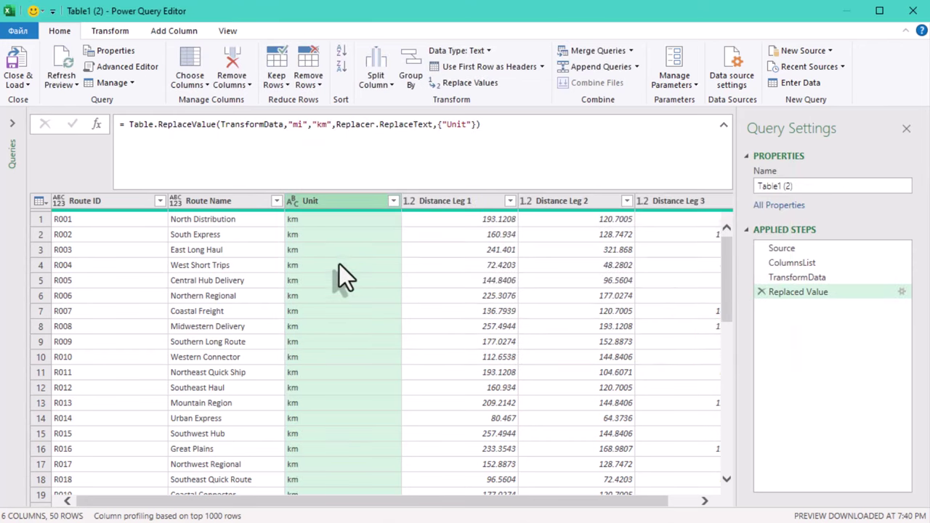
- In TransformData, wrap the List.Transform line inside List.Combine({ ... })
left_click(830, 283)
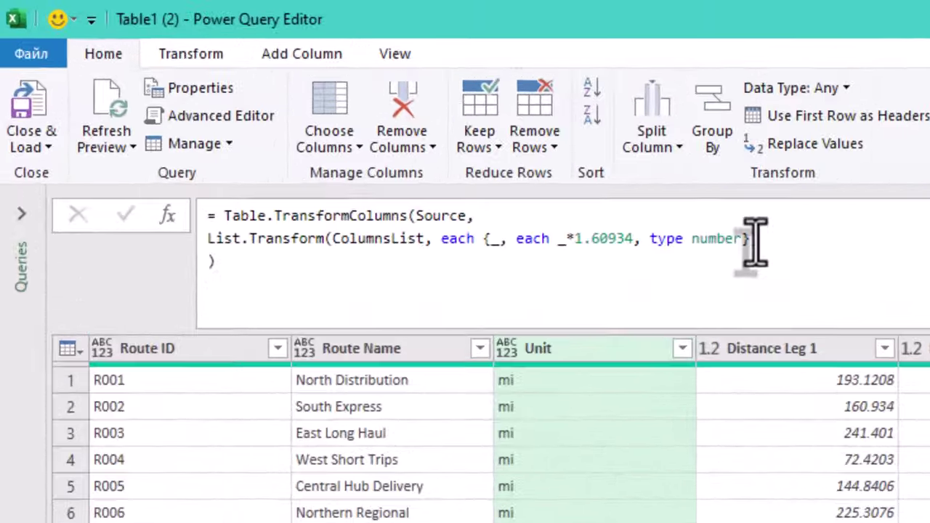
left_click(427, 141)
left_click(803, 257)
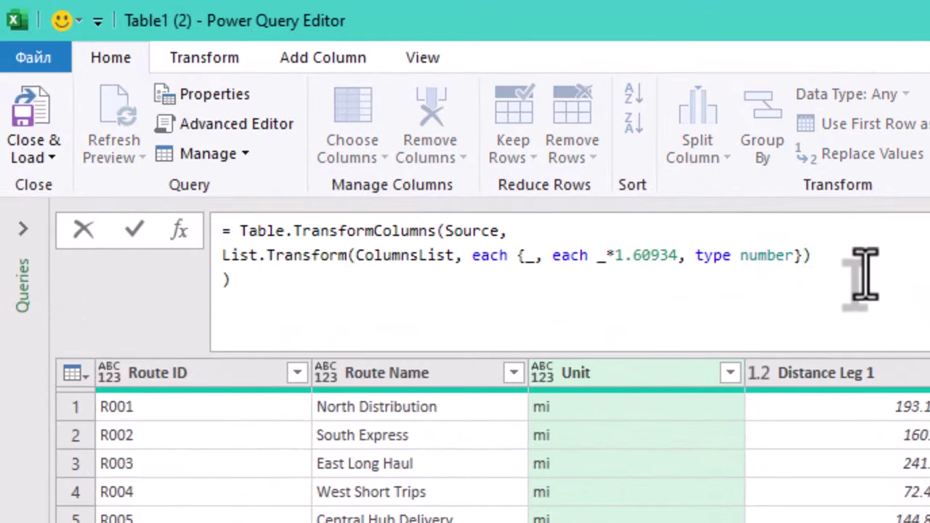
key("Up")
key("shift+Return")
type("List.")
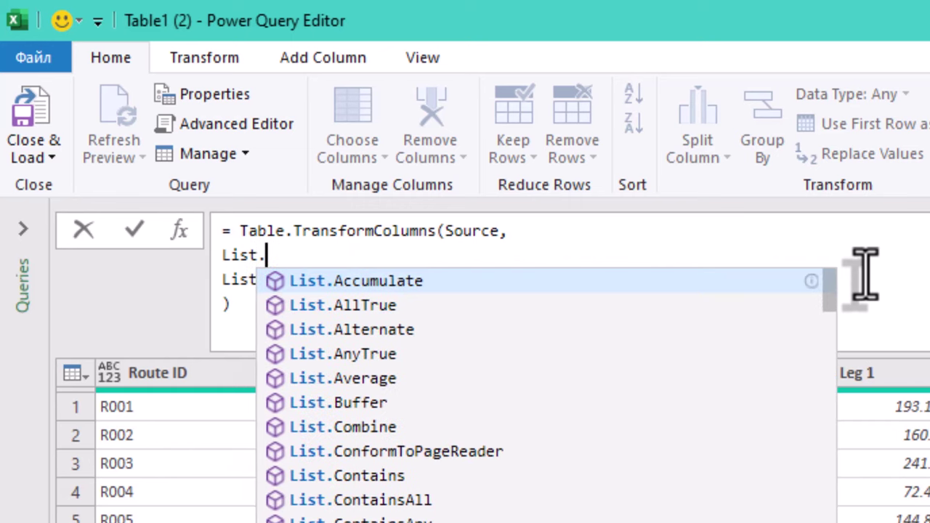
type("Combine")
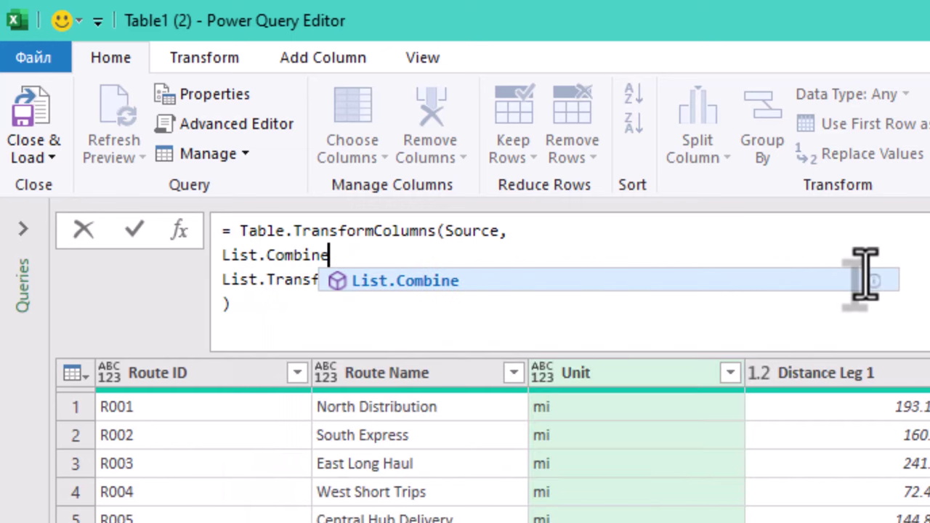
type("({")
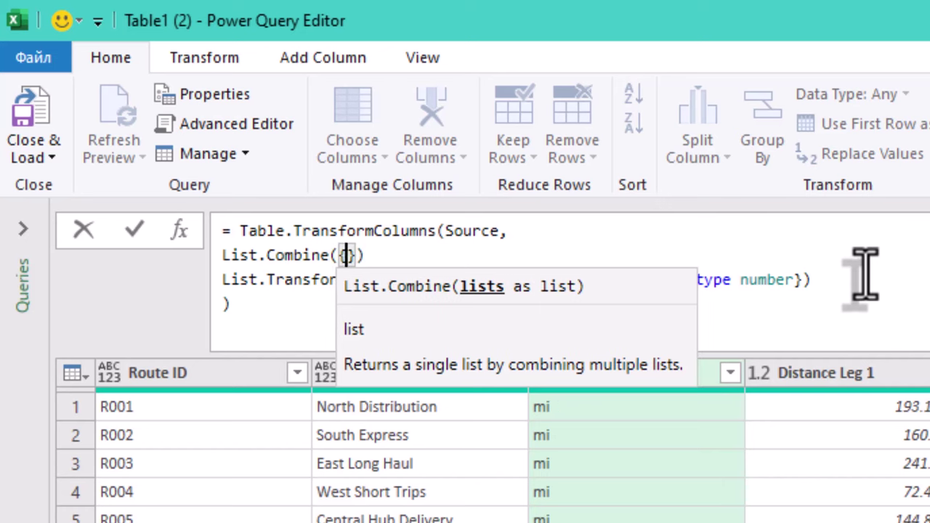
key("End")
key("BackSpace")
key("BackSpace")
key("Down")
key("End")
key("Return")
type("})")
key("Return")
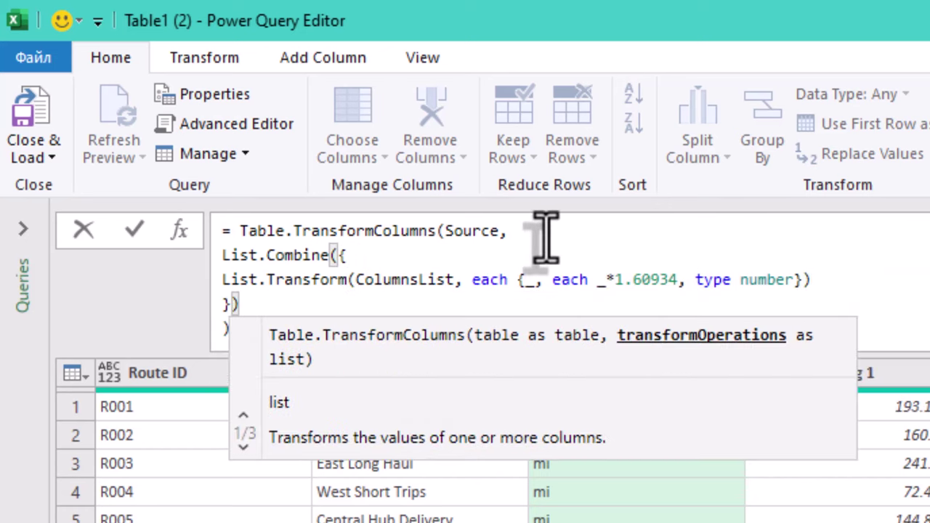
type(")")
left_click(353, 250)
- Duplicate the List.Transform line as a second comma-separated entry
left_click_drag(908, 280, 175, 282)
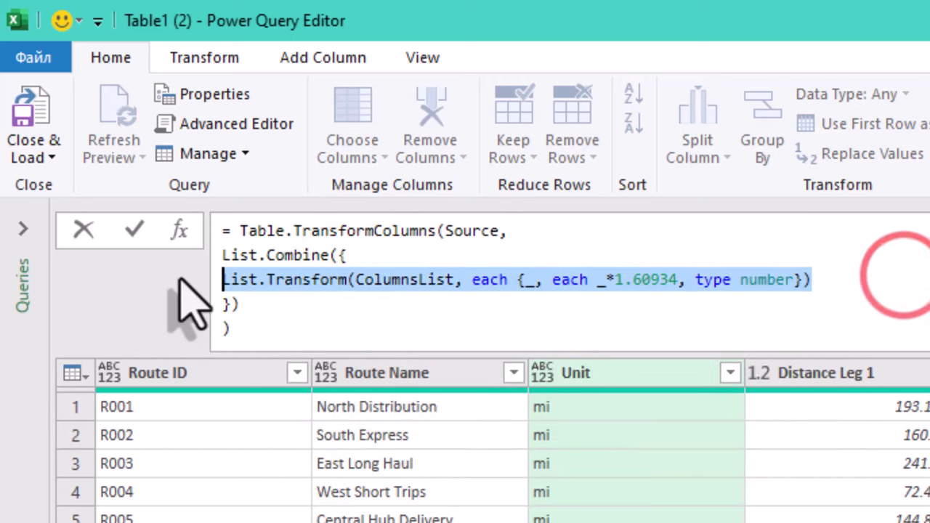
key("ctrl+c")
left_click(841, 279)
type(",")
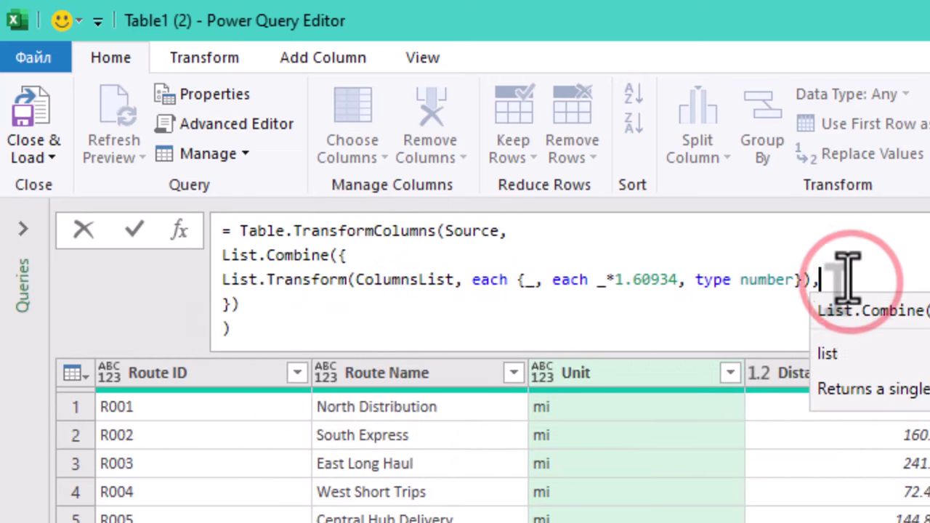
key("Return")
key("ctrl+v")
- Change the copied line to {"Route Name"} with Text.Upper(_), type text
double_click(405, 304)
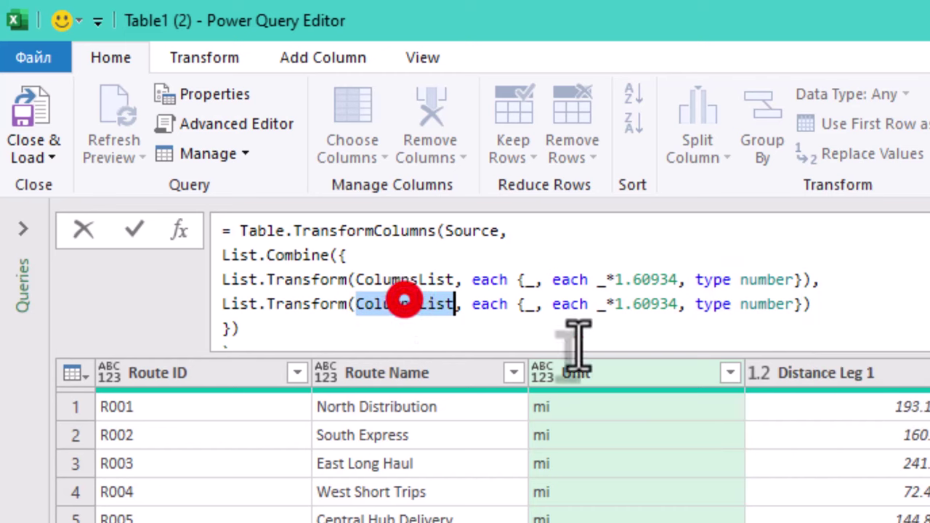
type("{")
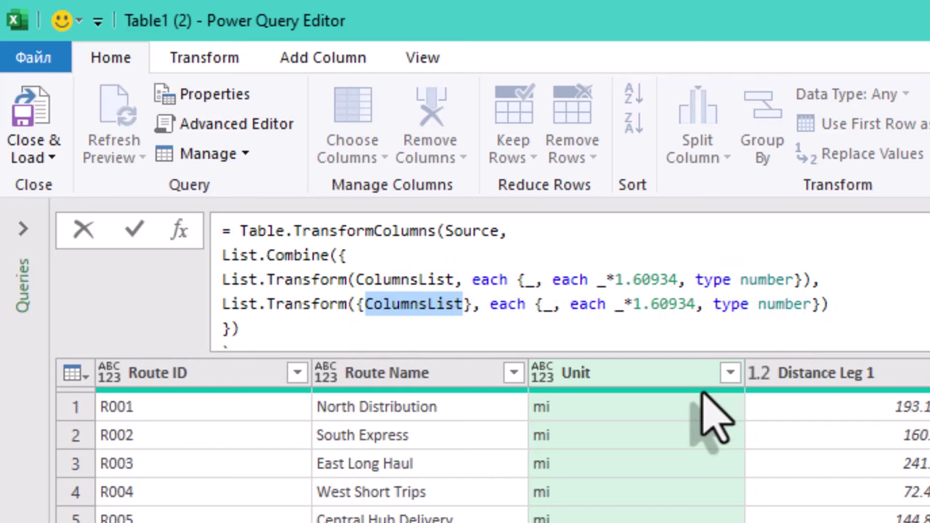
type("\"R")
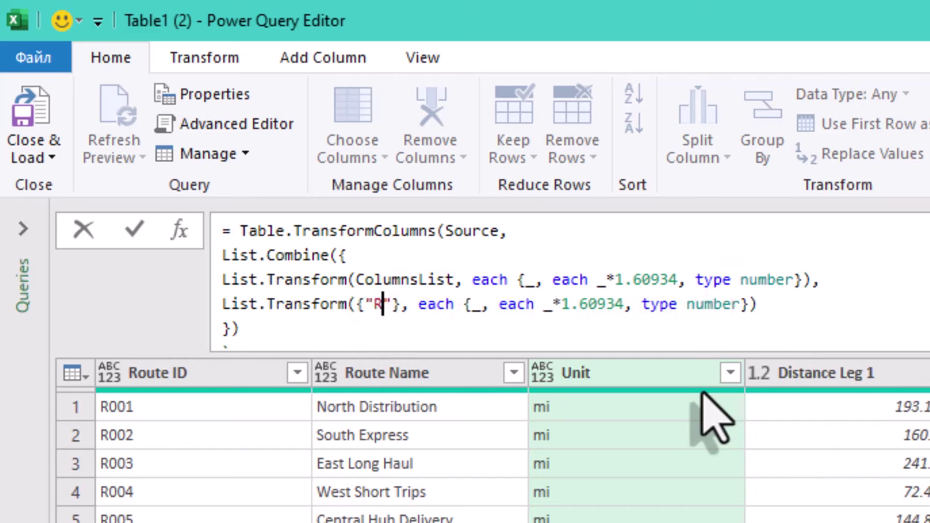
type("oute Na")
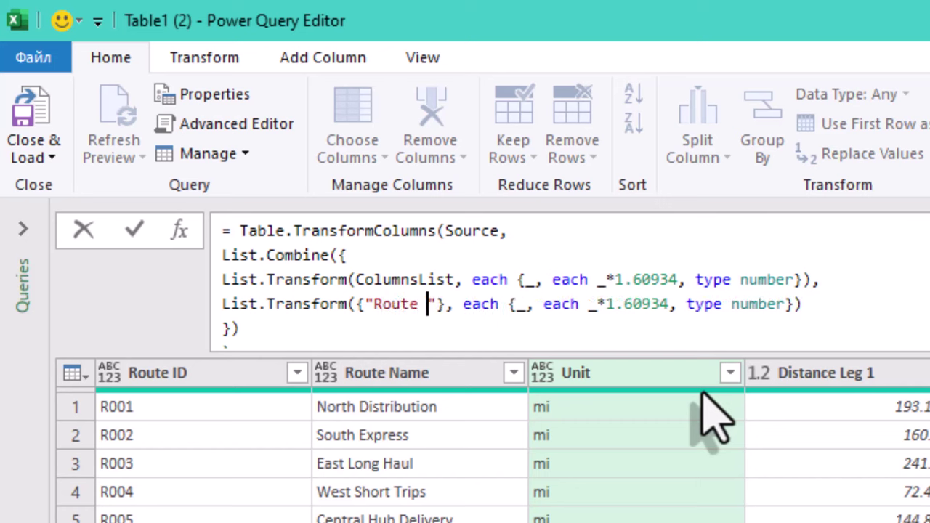
type("me")
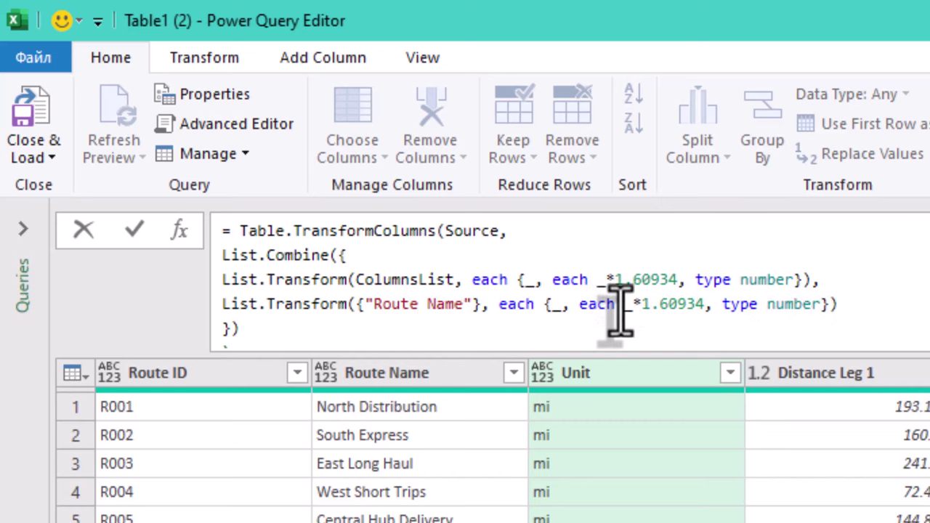
left_click_drag(623, 308, 704, 311)
type("Te")
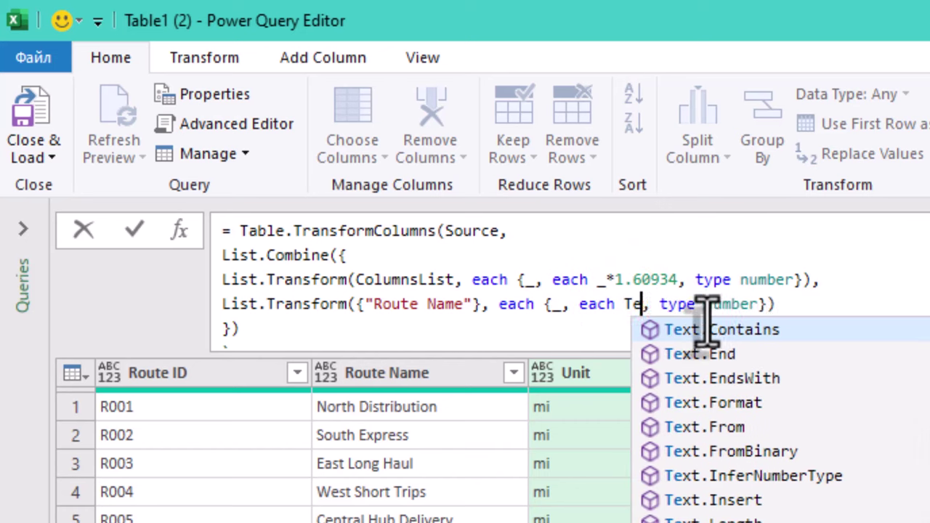
type("xt.Upper")
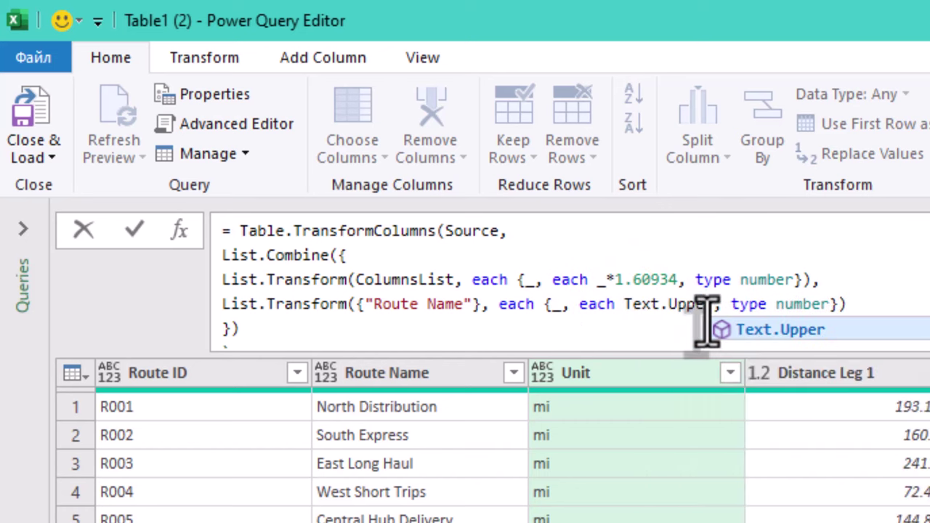
key("Tab")
type("()")
type("_")
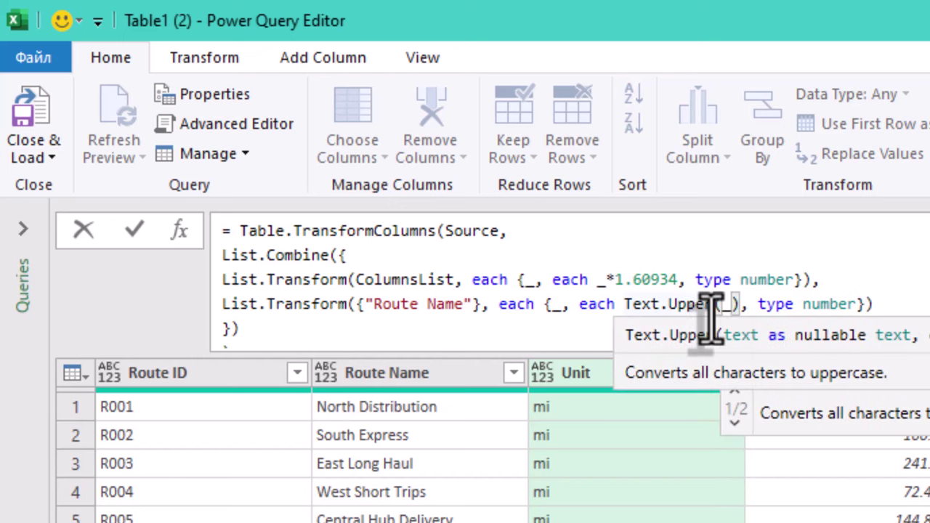
left_click(835, 284)
double_click(828, 304)
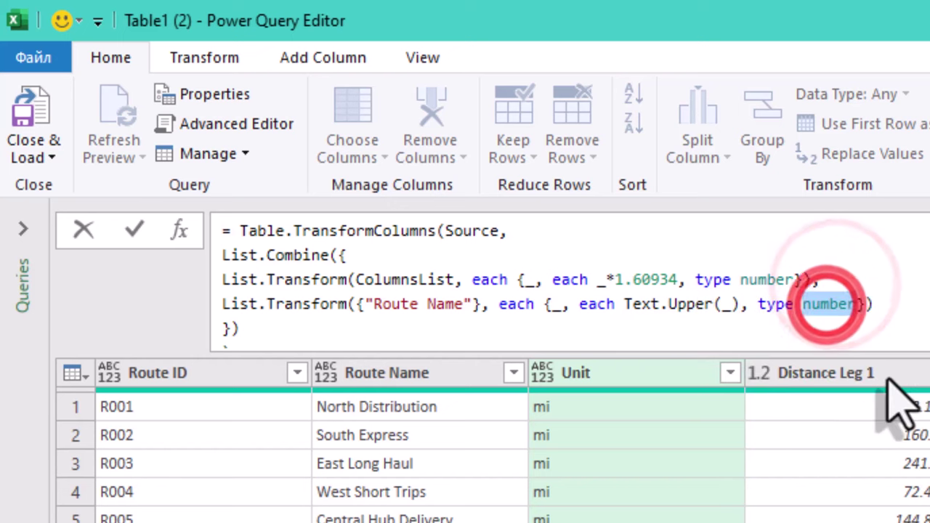
key("BackSpace")
type("text")
left_click(908, 274)
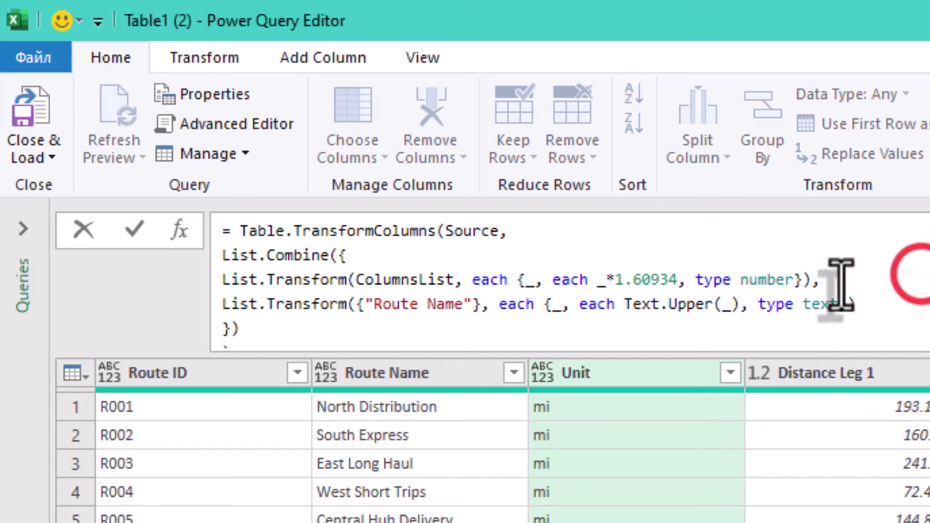
left_click(411, 328)
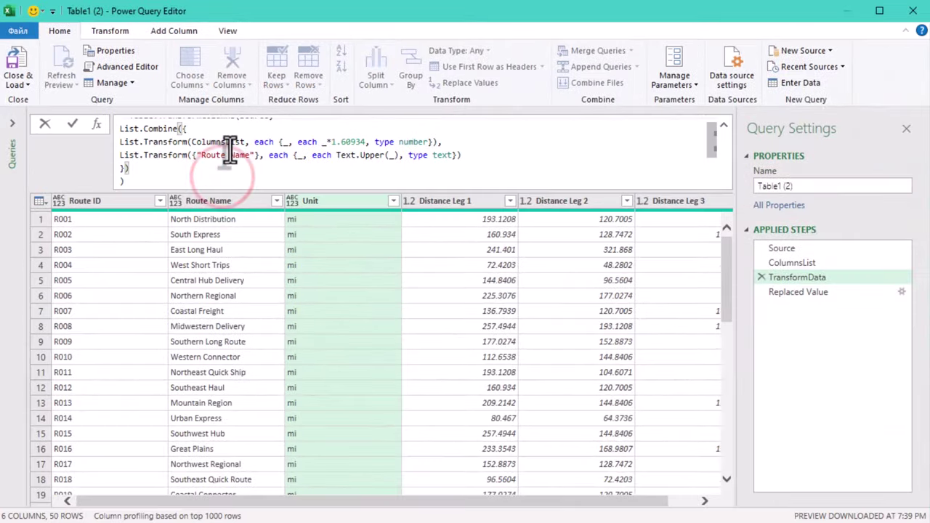
- Commit the formula, close the editor keeping changes, and view the Sheet1 source table
left_click(418, 342)
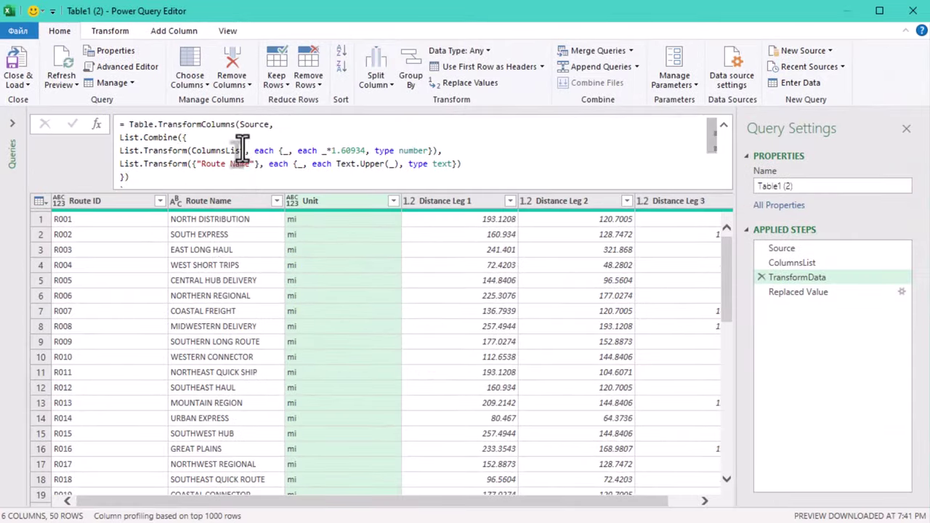
left_click(158, 174)
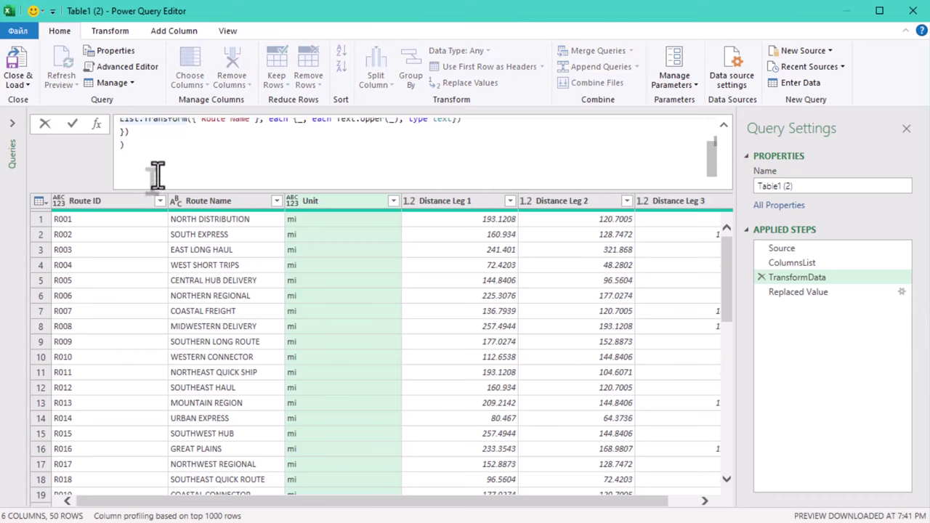
left_click(913, 11)
left_click(550, 280)
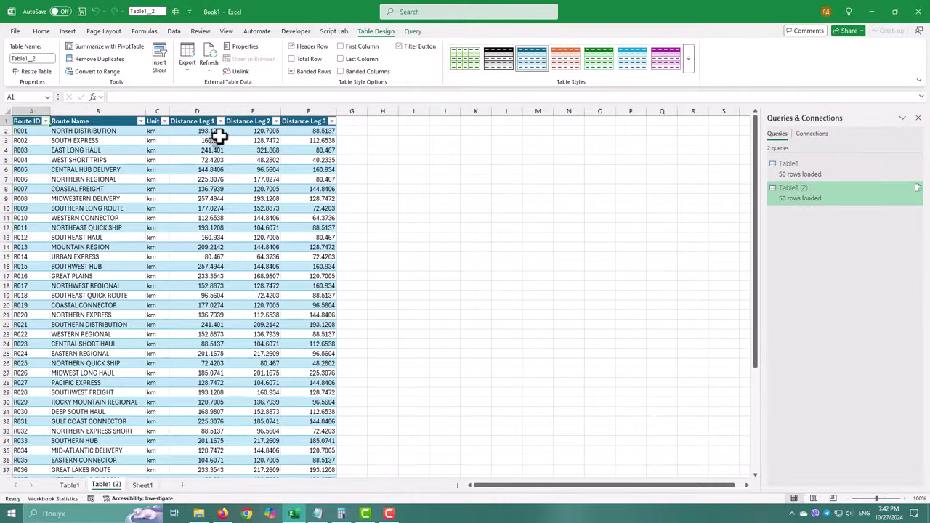
left_click(142, 485)
- Add the header Distance Leg 4 in G2, based on a copy of the Distance Leg 3 header
left_click(633, 192)
right_click(517, 195)
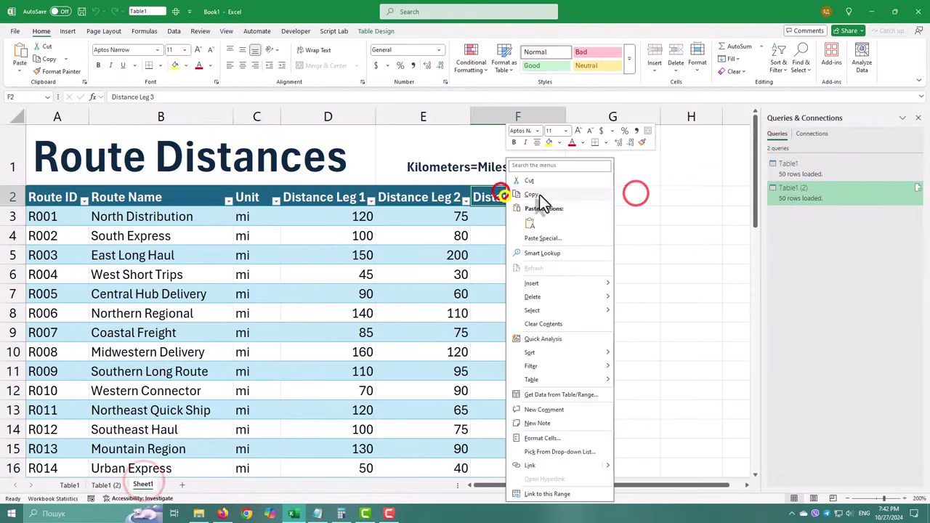
left_click(539, 194)
left_click(587, 190)
key("ctrl+v")
left_click(161, 96)
key("BackSpace")
key("BackSpace")
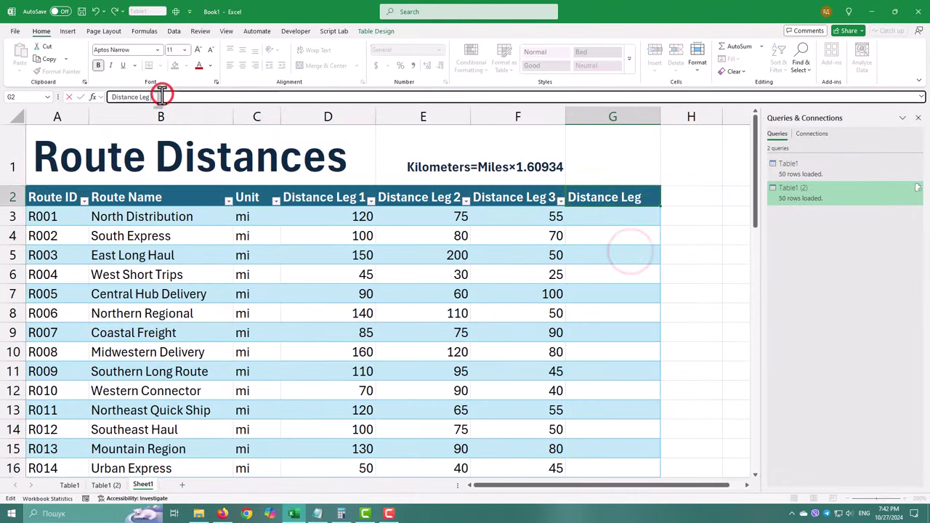
type("4")
key("Return")
- Enter =RANDBETWEEN(40,200) in G3 and fill it down the Distance Leg 4 column
type("=randbet")
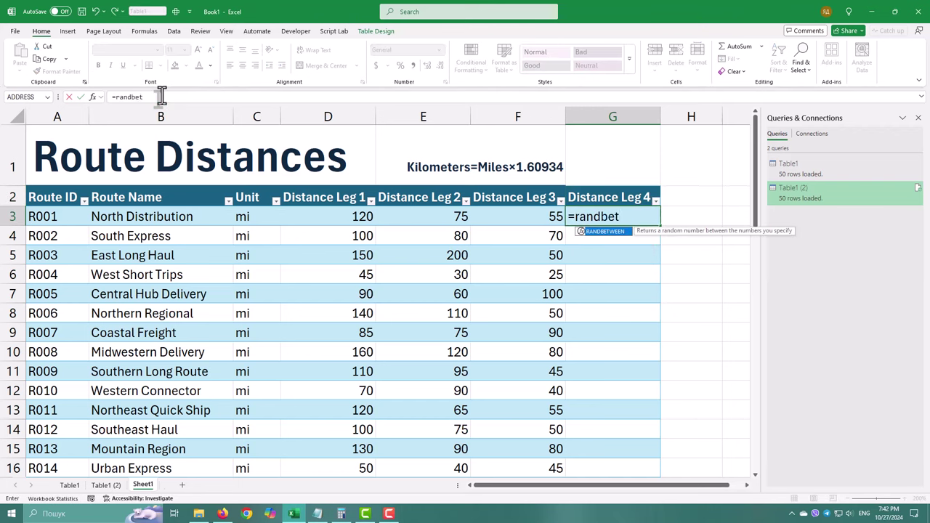
key("Tab")
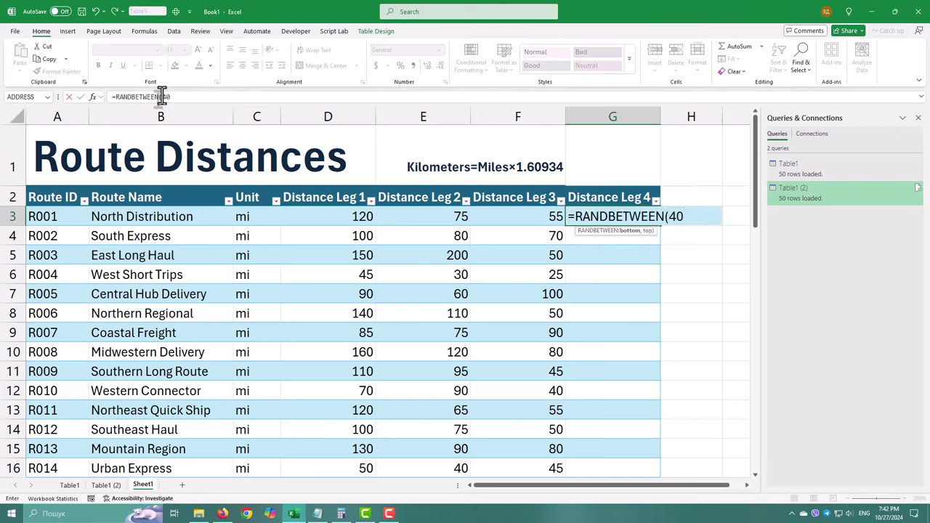
type("40,200)")
key("Return")
left_click(669, 231)
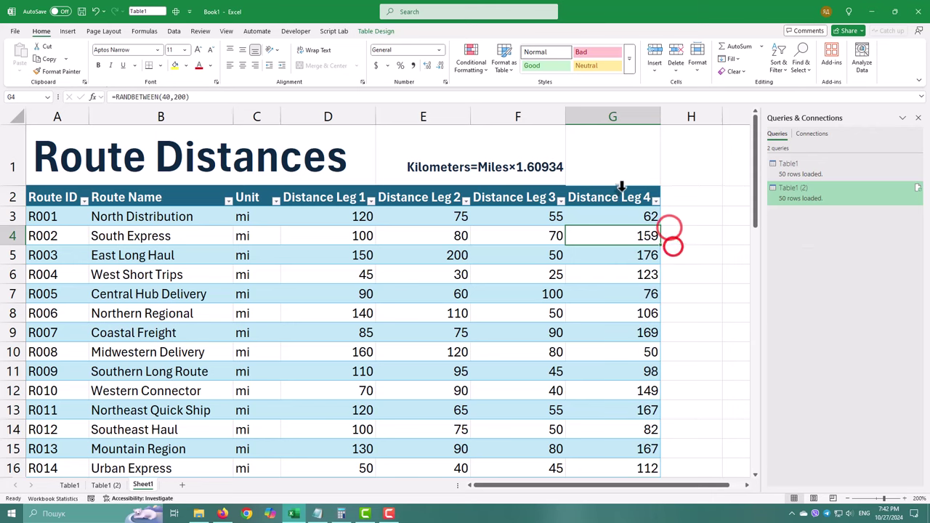
- Refresh the Table1 (2) query and verify the km-converted Distance Leg 4 values
left_click(620, 186)
right_click(625, 191)
left_click(658, 190)
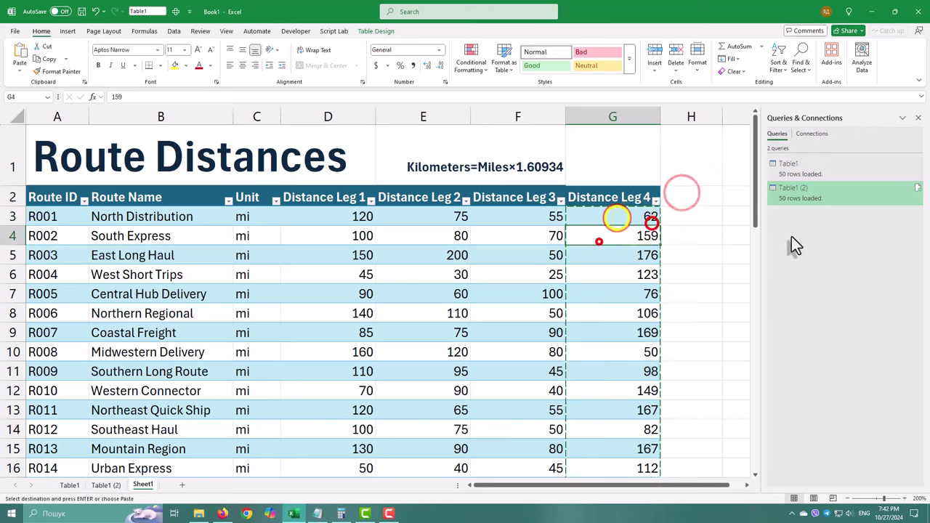
left_click(106, 485)
left_click(918, 187)
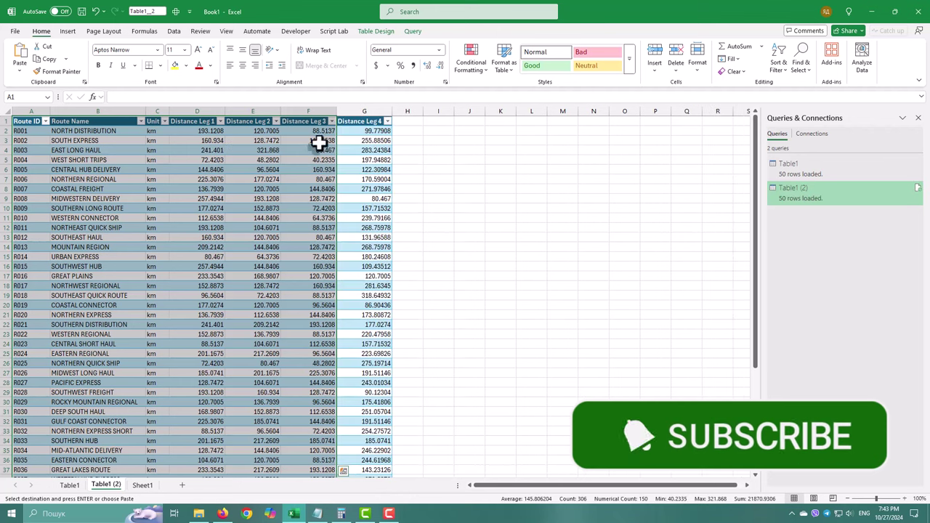
left_click(363, 130)
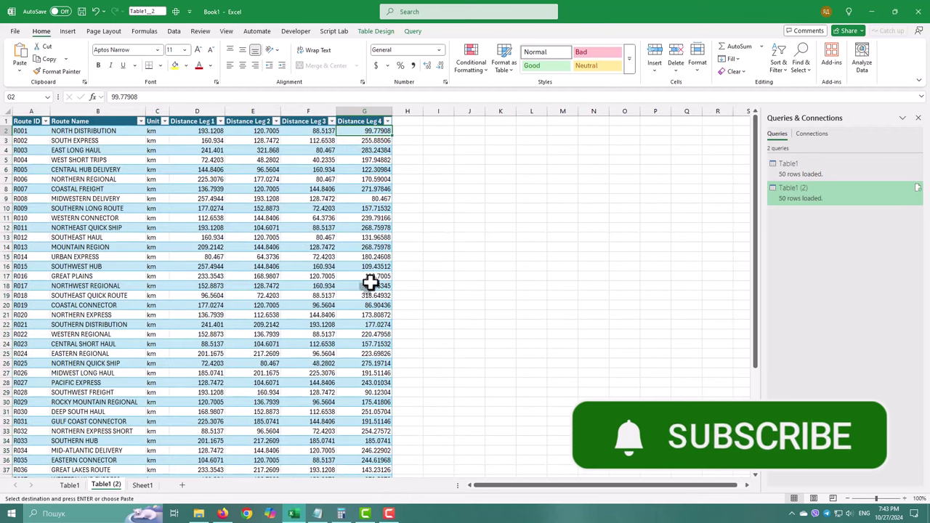